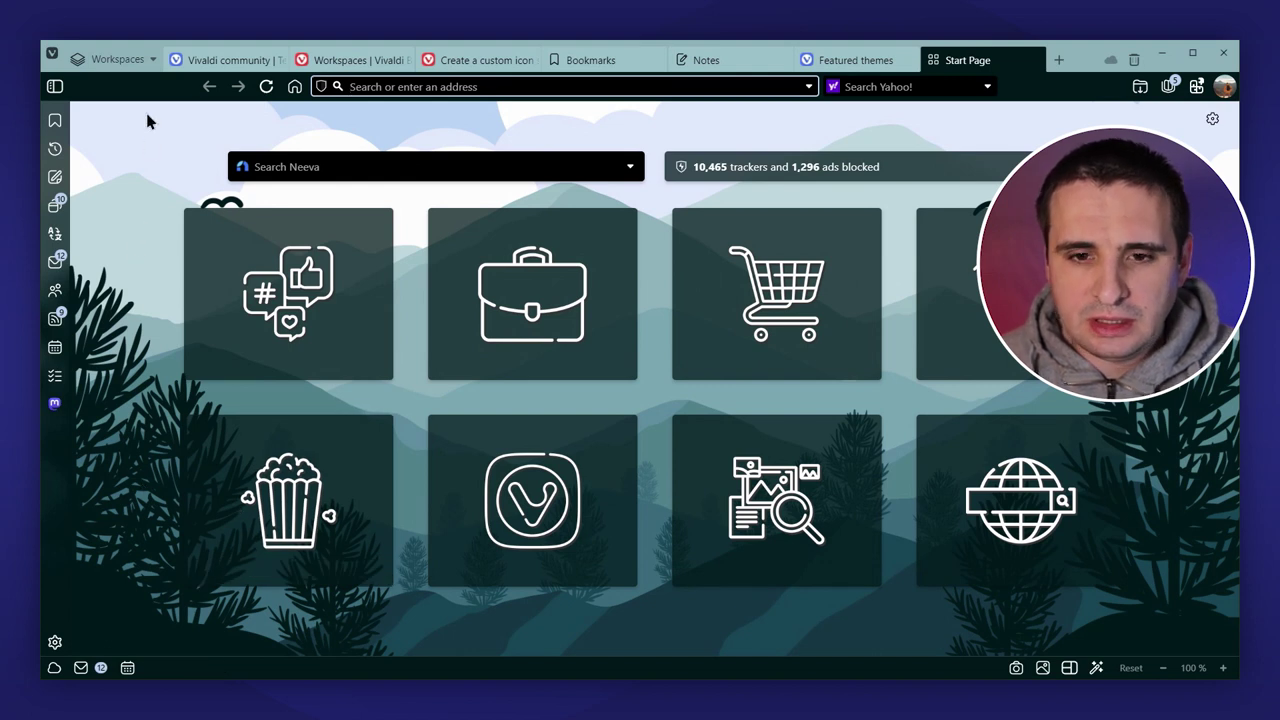
# Step: Check the workspace list, then go to the Quick Commands settings' Command Chains
pyautogui.click(133, 64)
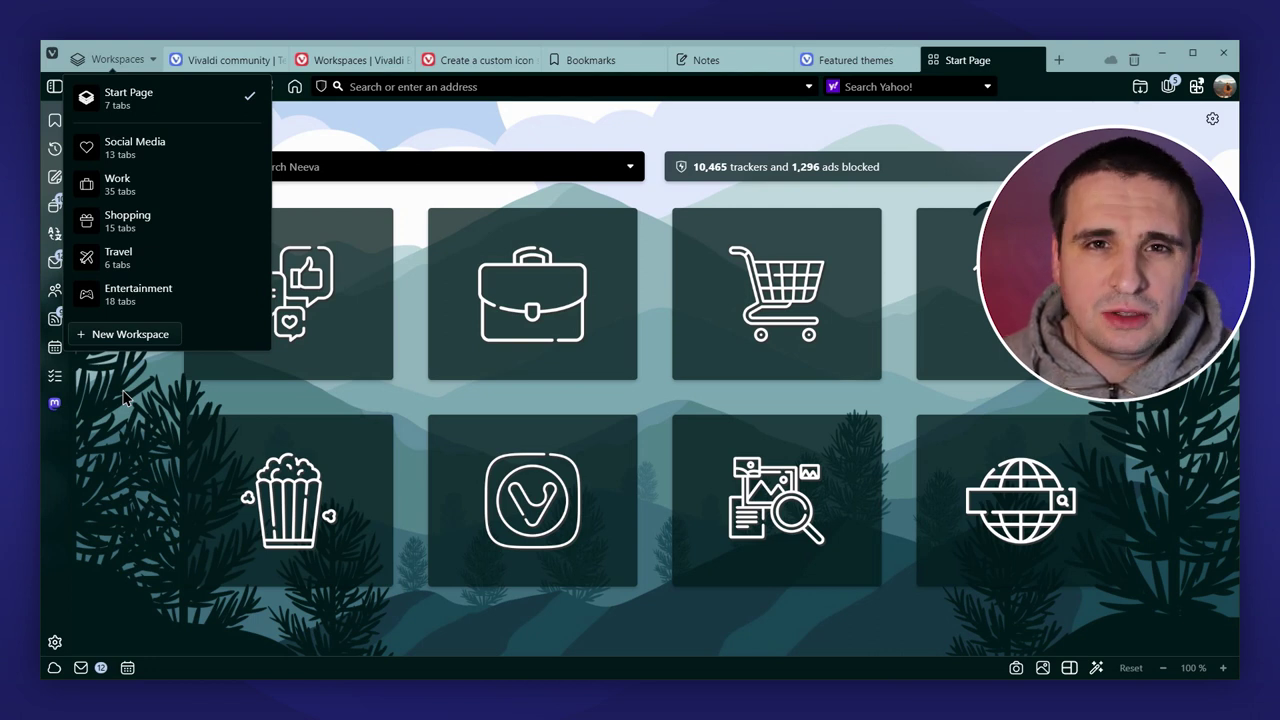
pyautogui.press('Escape')
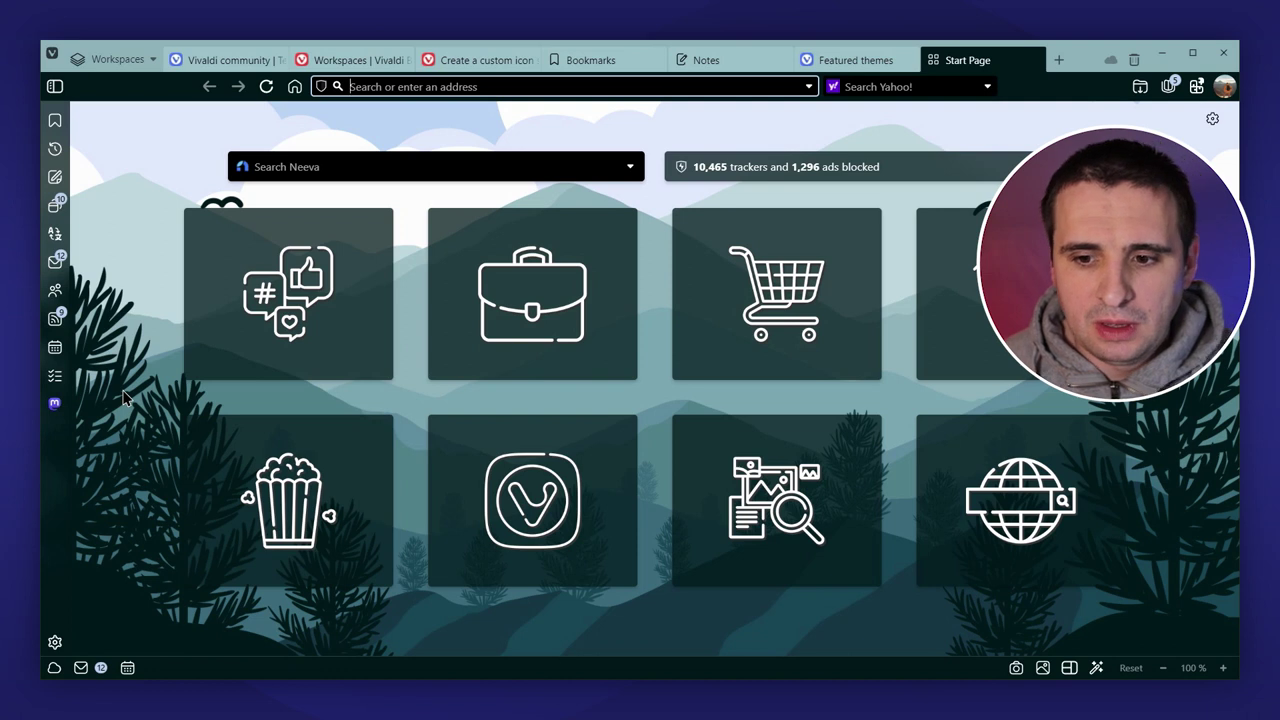
pyautogui.click(55, 642)
pyautogui.click(156, 424)
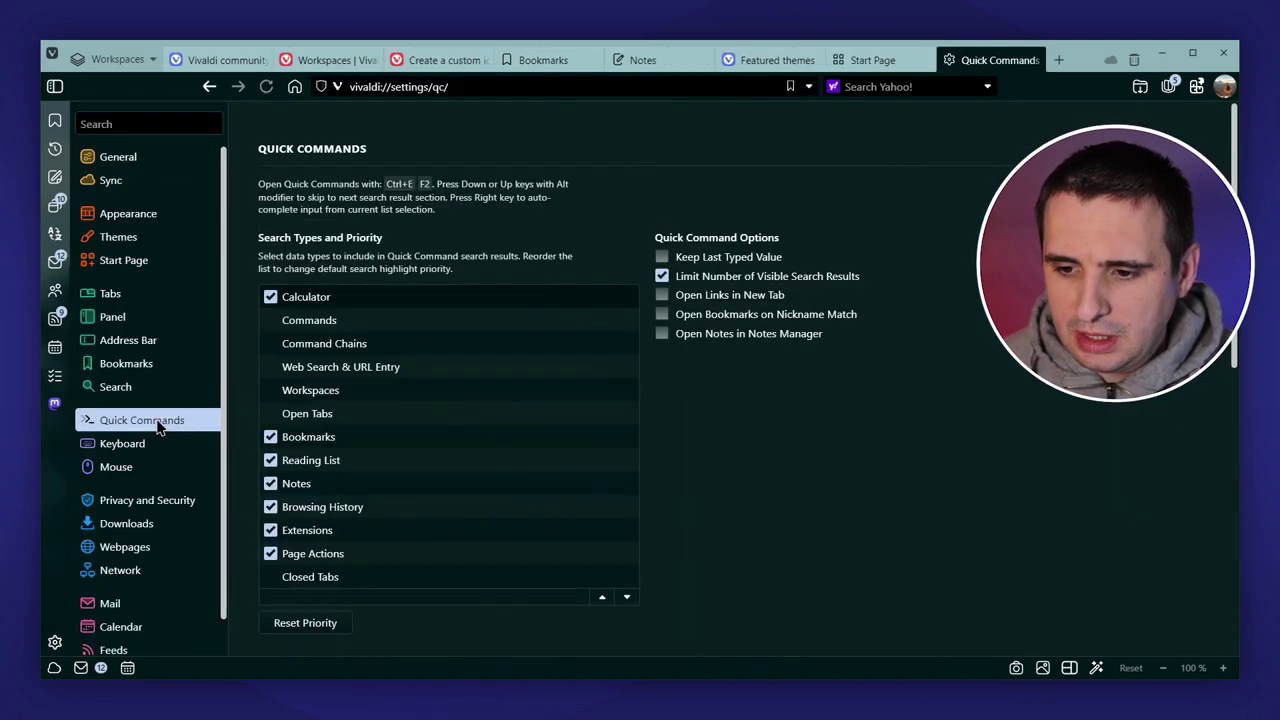
pyautogui.scroll(-3, 233, 390)
pyautogui.scroll(-2, 240, 378)
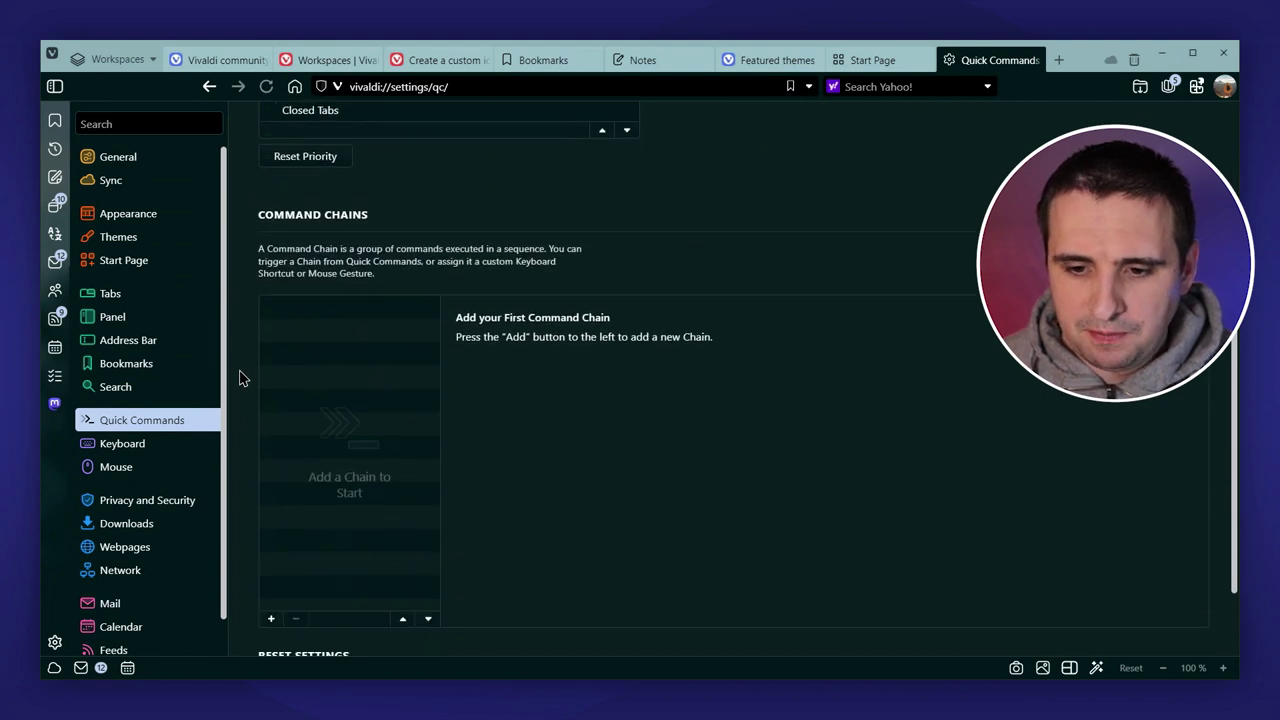
# Step: Add a command chain named Social Media whose first command switches to Workspace 1
pyautogui.click(271, 618)
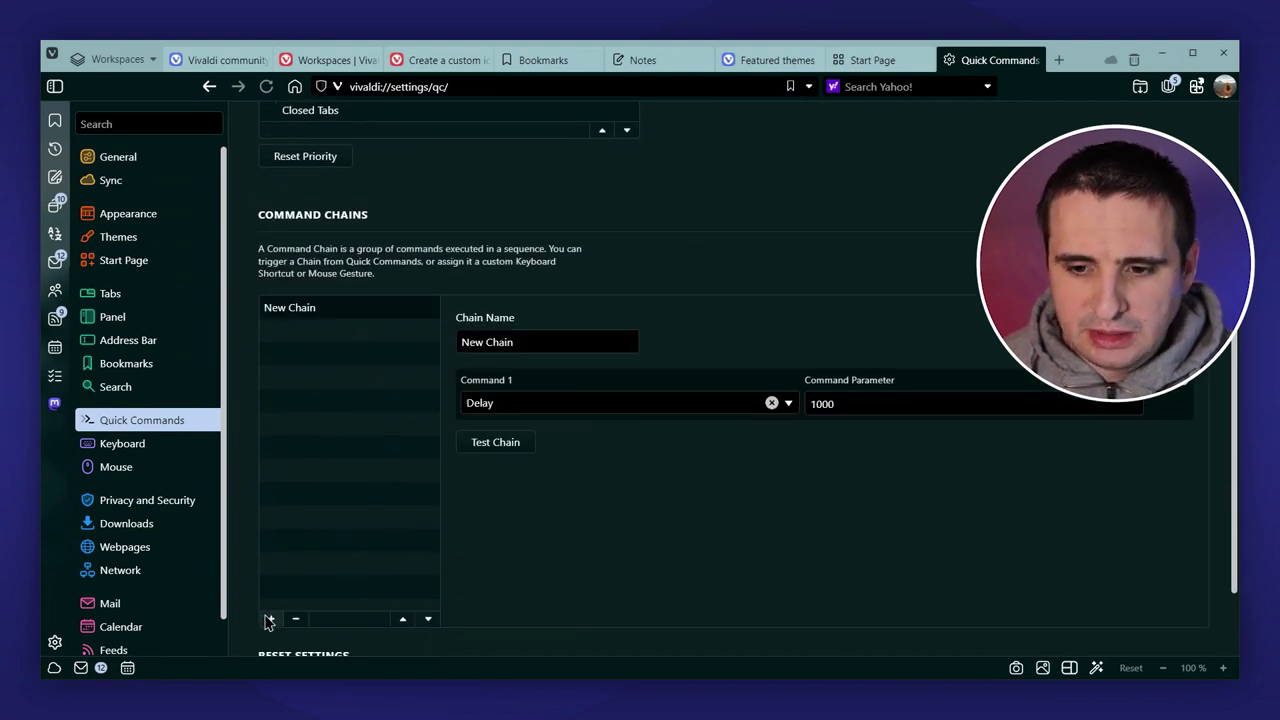
pyautogui.click(532, 345)
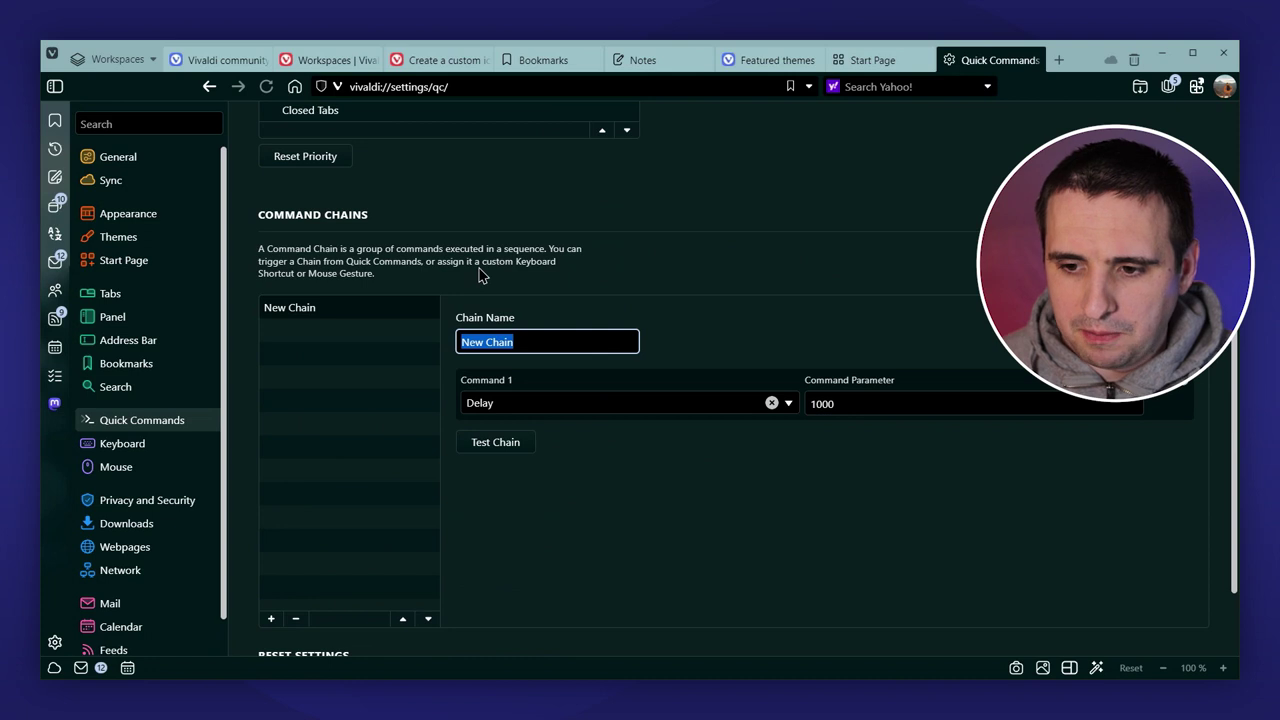
pyautogui.write('Social Media')
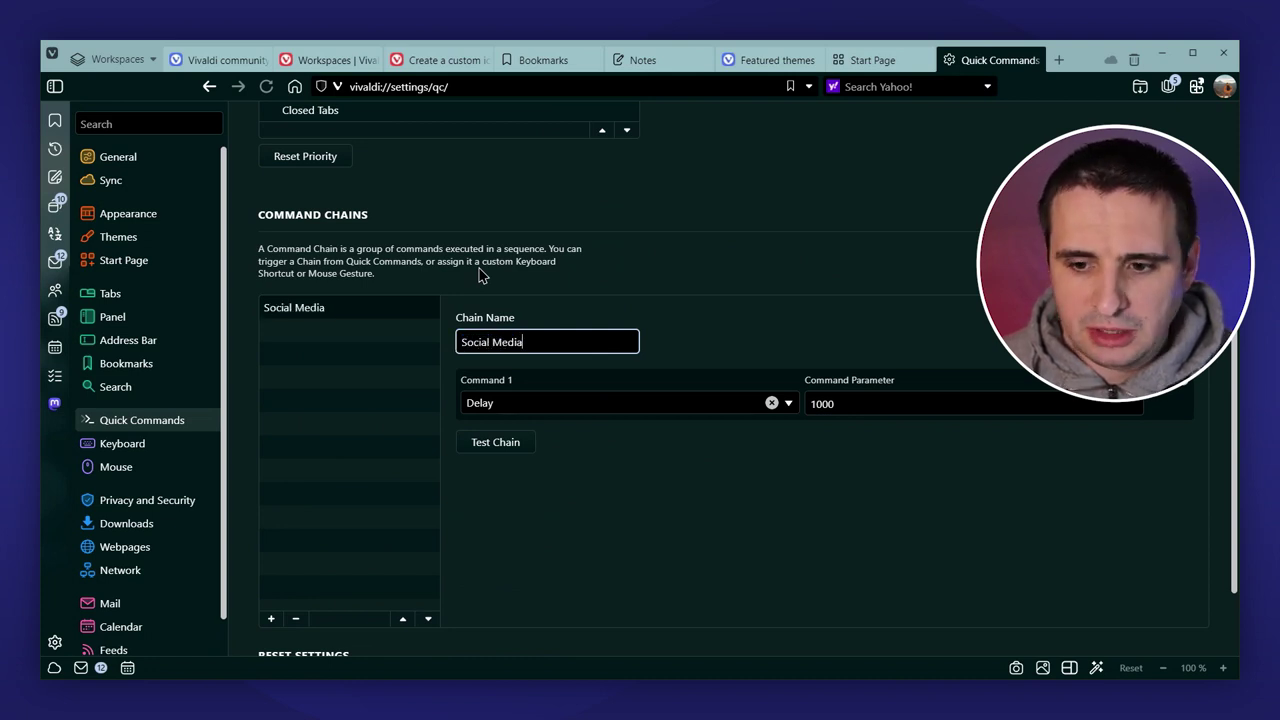
pyautogui.click(537, 408)
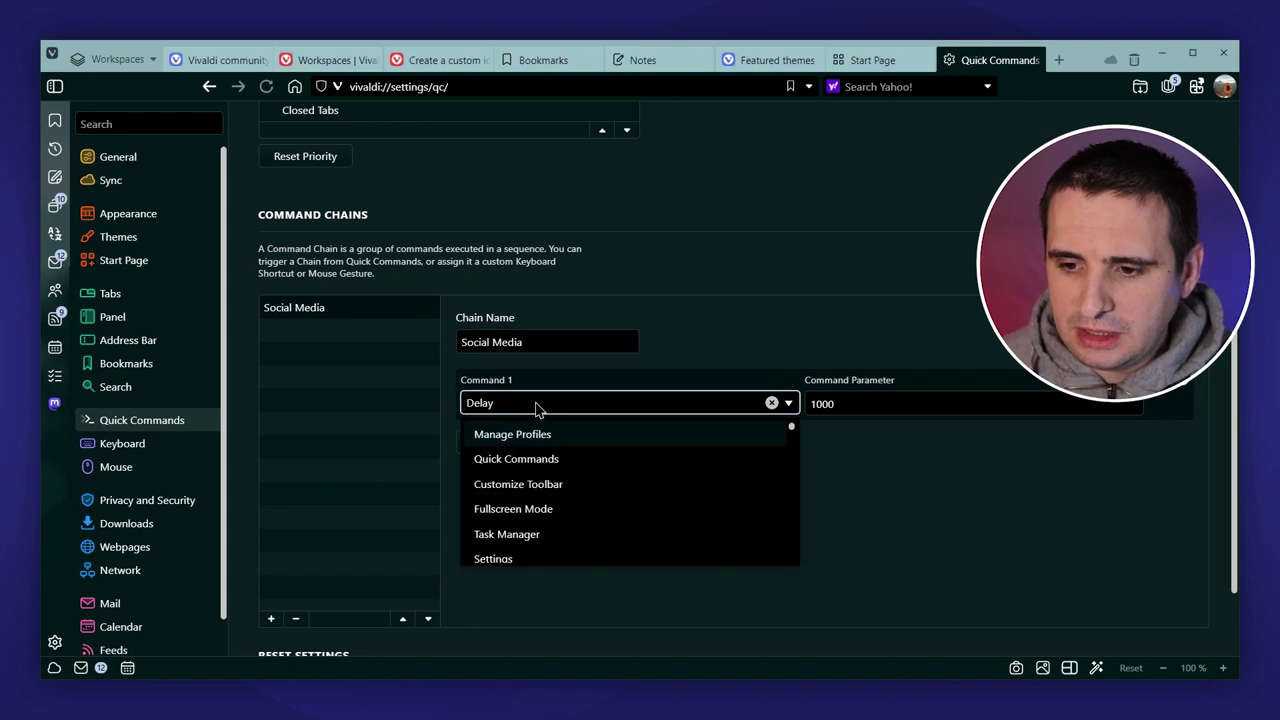
pyautogui.write('work')
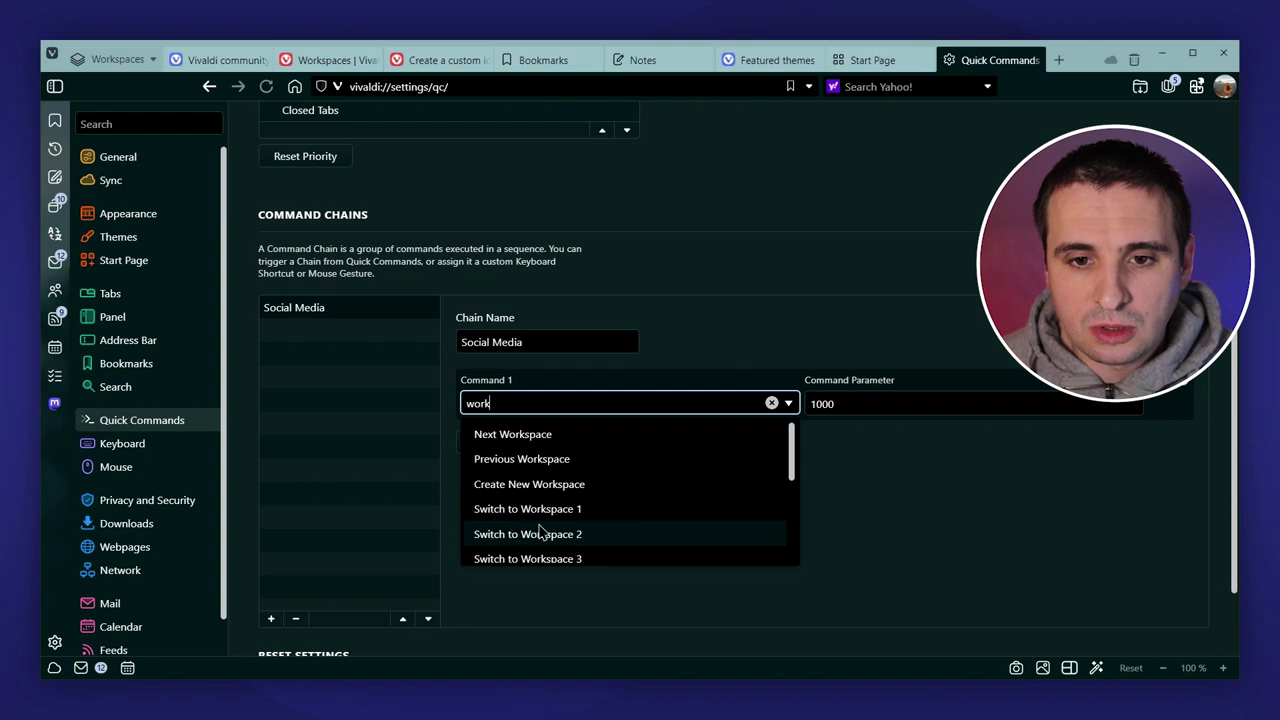
pyautogui.click(597, 520)
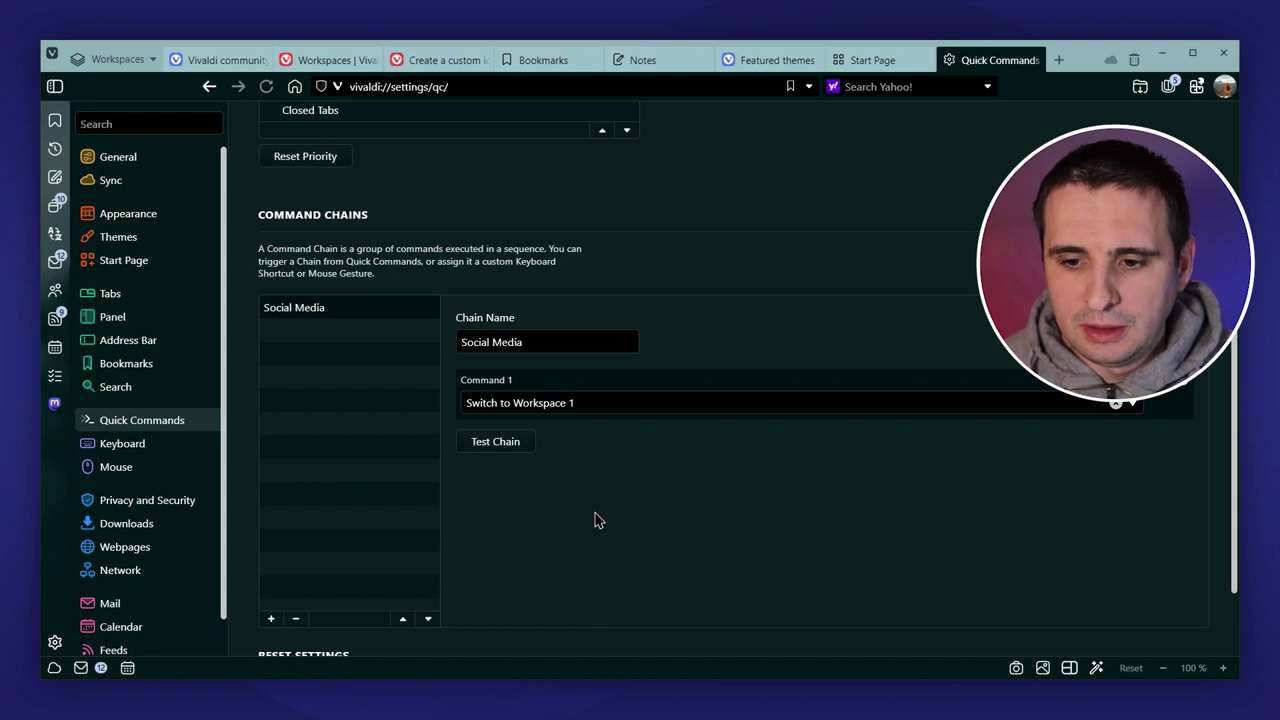
# Step: Test-run the Social Media chain to land in the Social Media workspace
pyautogui.click(512, 447)
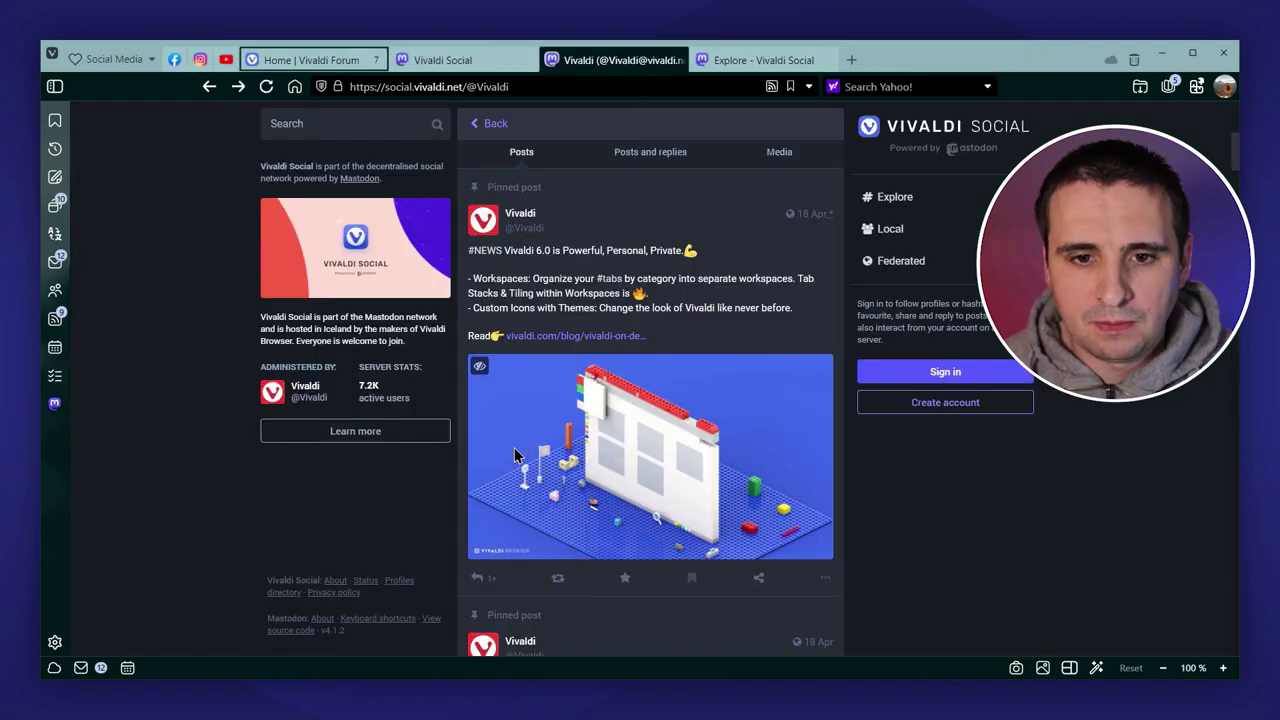
pyautogui.scroll(-3, 514, 455)
pyautogui.scroll(3, 514, 455)
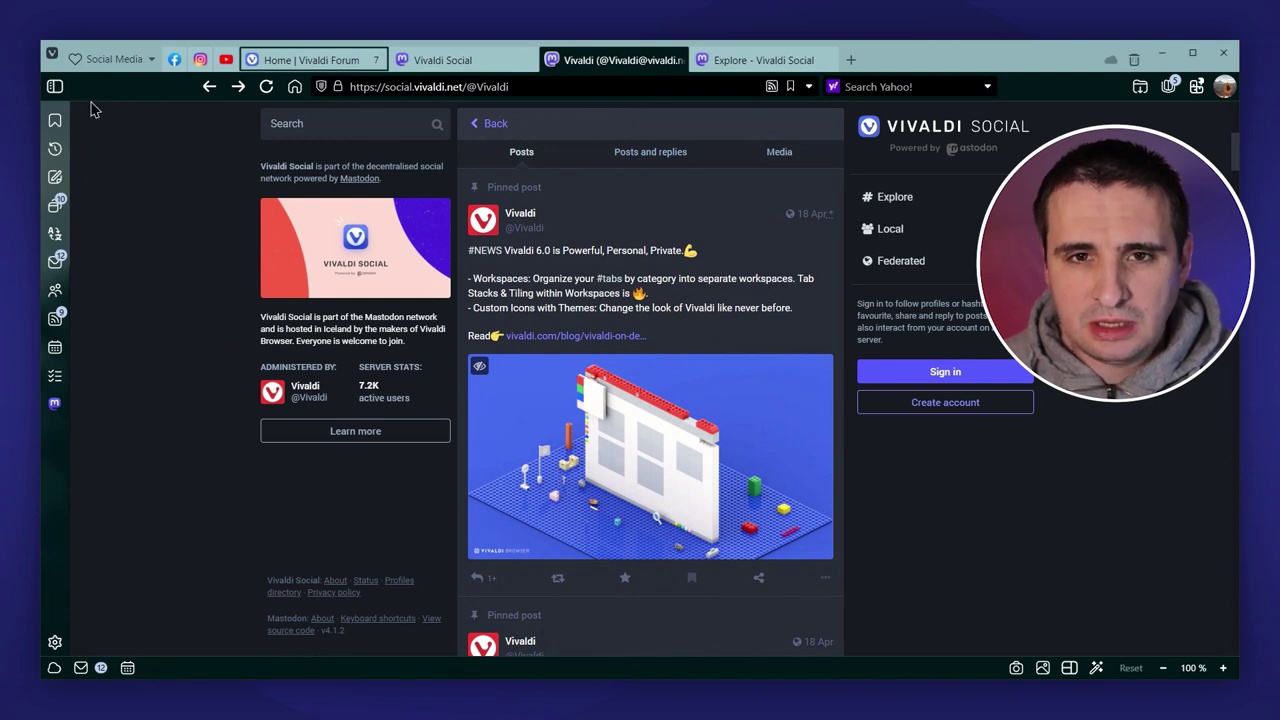
# Step: Back in the settings workspace, add a Work chain switching to Workspace 2, plus another new chain
pyautogui.click(78, 60)
pyautogui.click(140, 96)
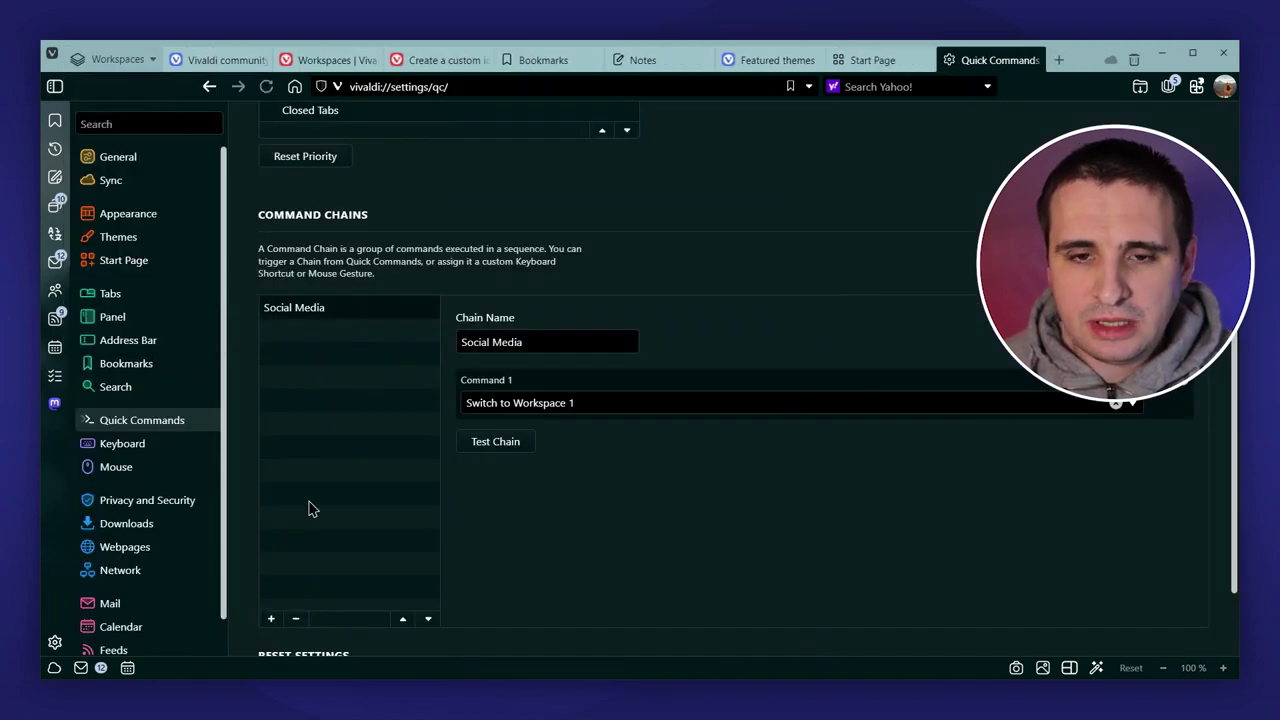
pyautogui.click(271, 619)
pyautogui.tripleClick(485, 342)
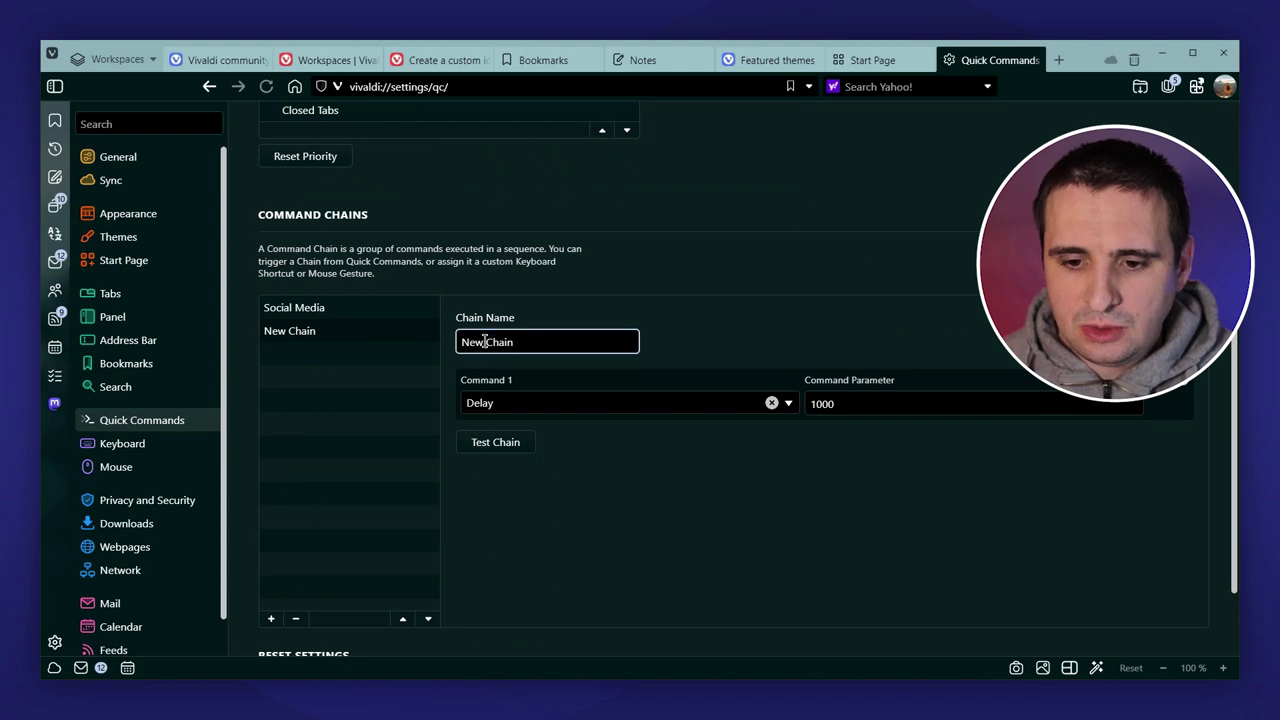
pyautogui.write('Work')
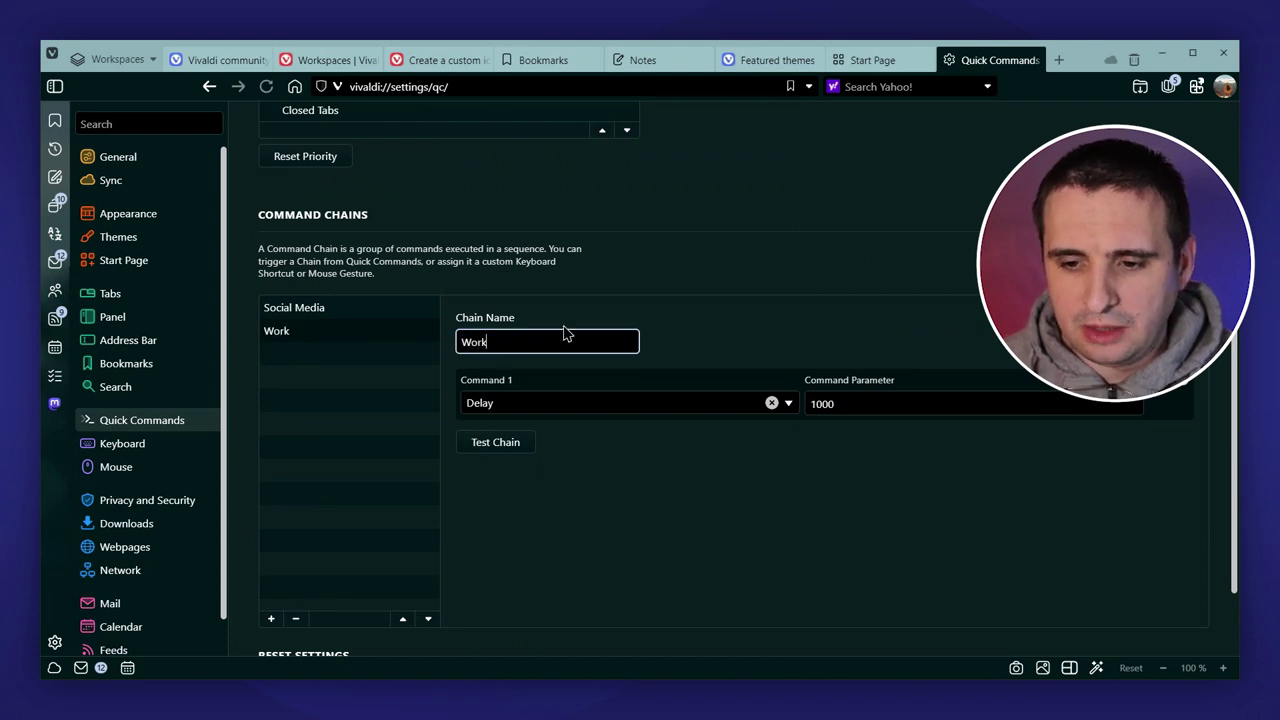
pyautogui.click(556, 405)
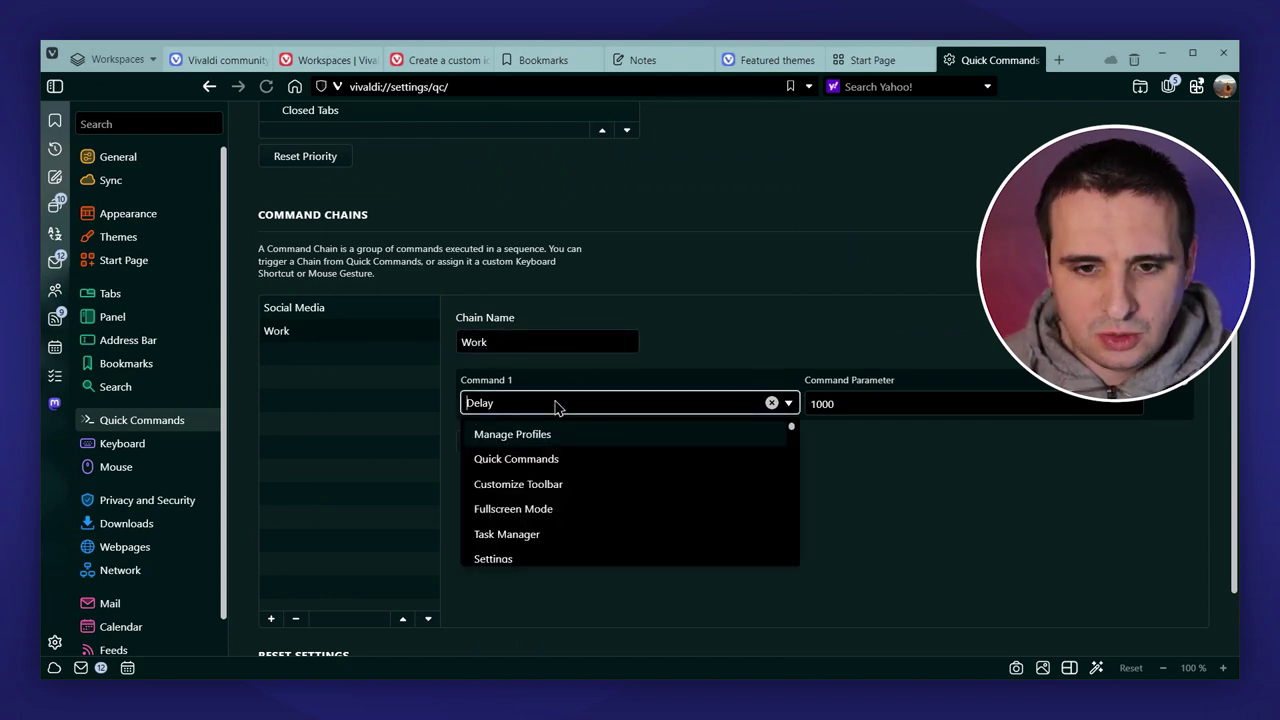
pyautogui.write('work')
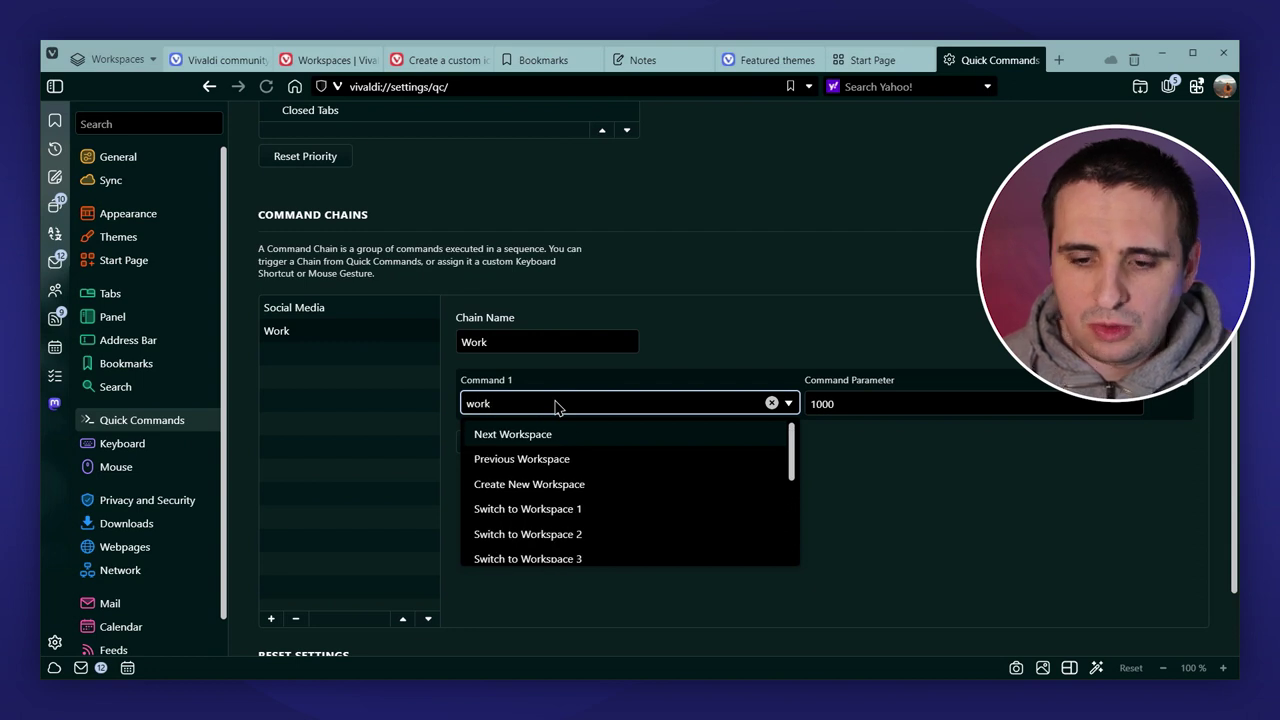
pyautogui.click(576, 535)
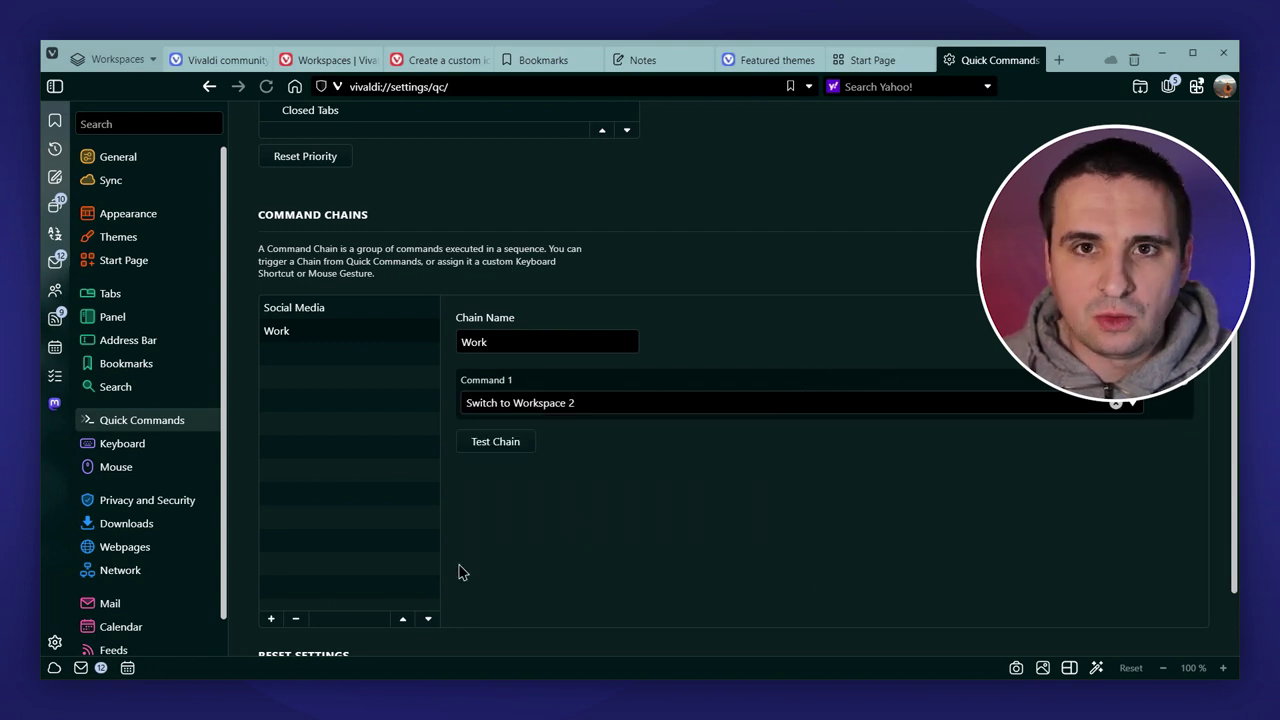
pyautogui.click(271, 618)
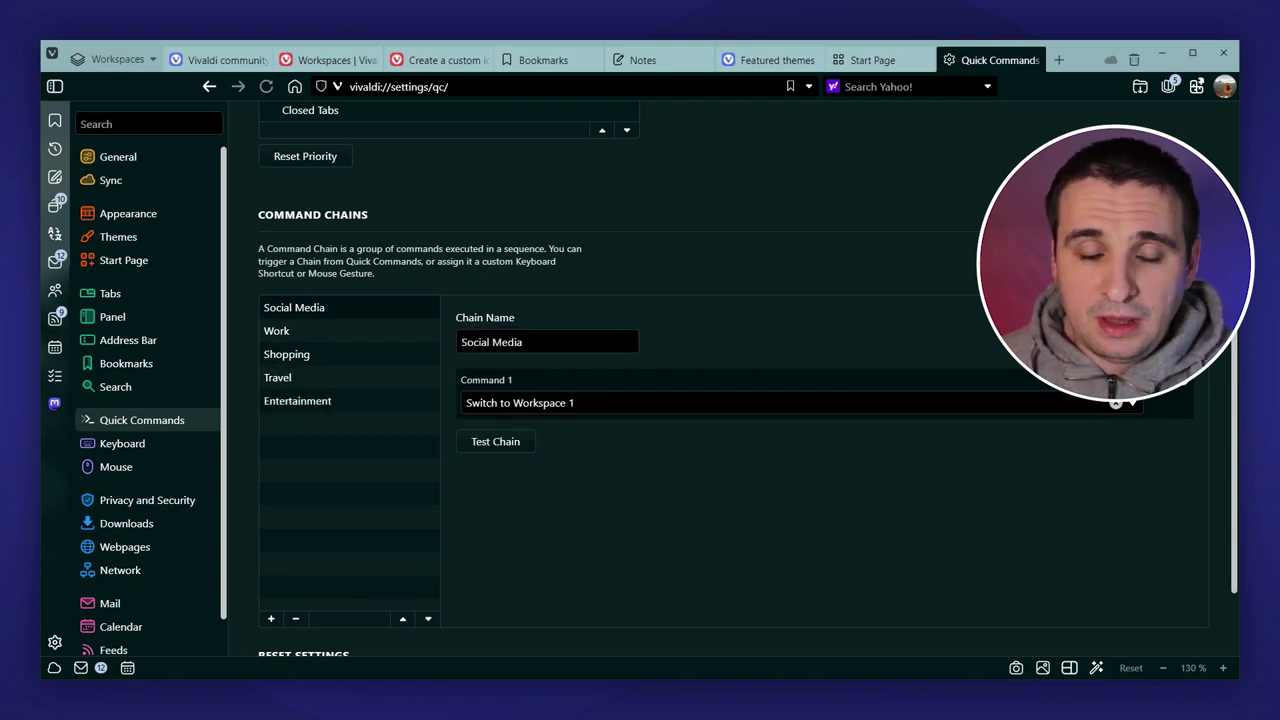
# Step: Close settings and show the Command Chains buttons in the toolbar editor
pyautogui.click(1038, 60)
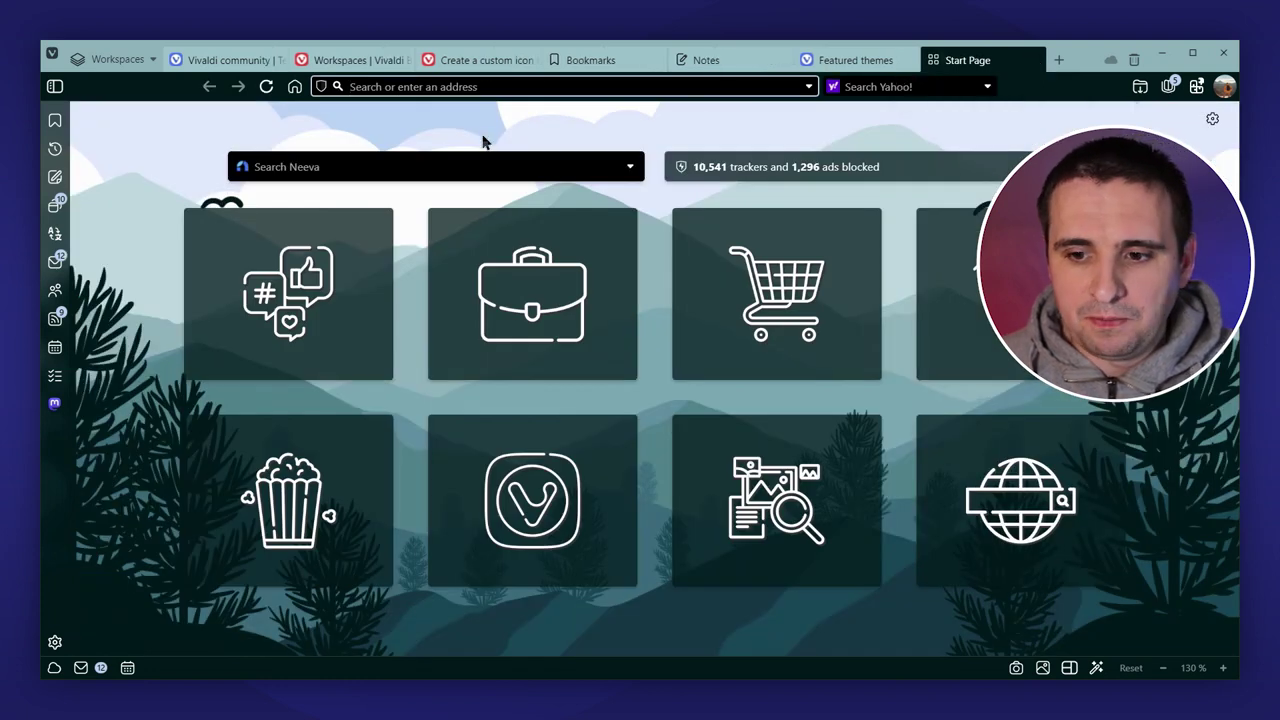
pyautogui.rightClick(218, 87)
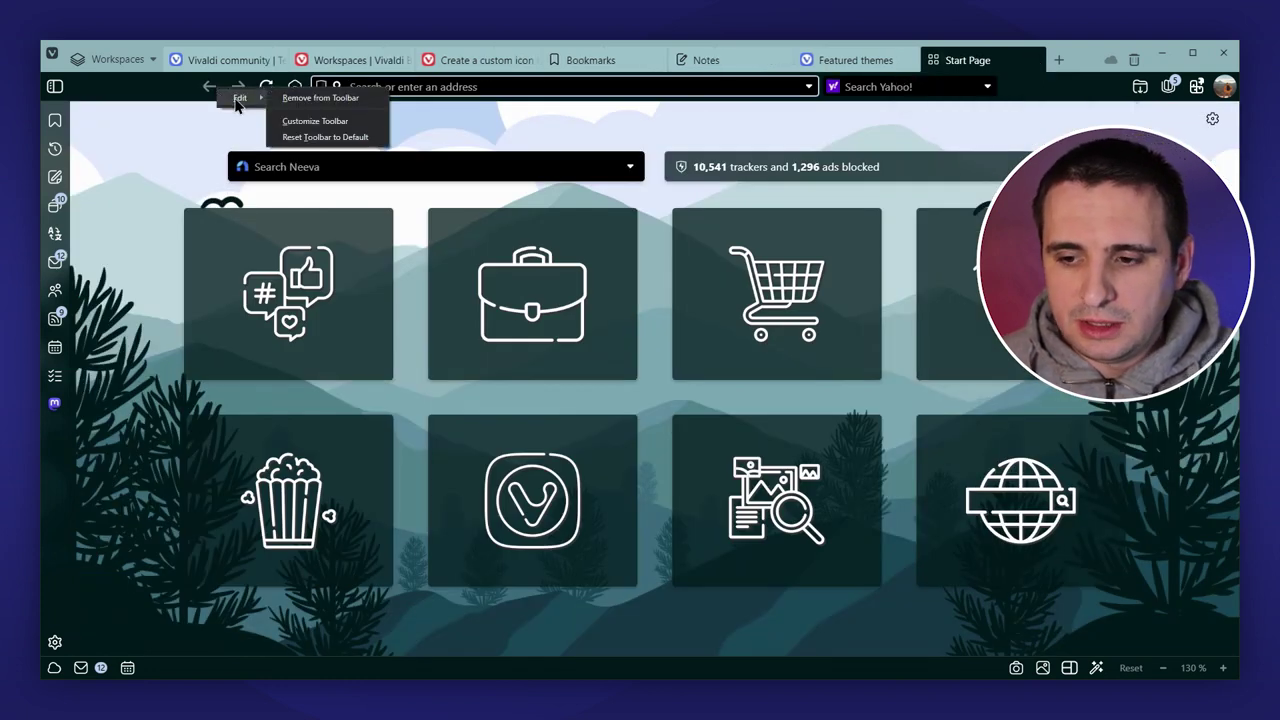
pyautogui.click(306, 121)
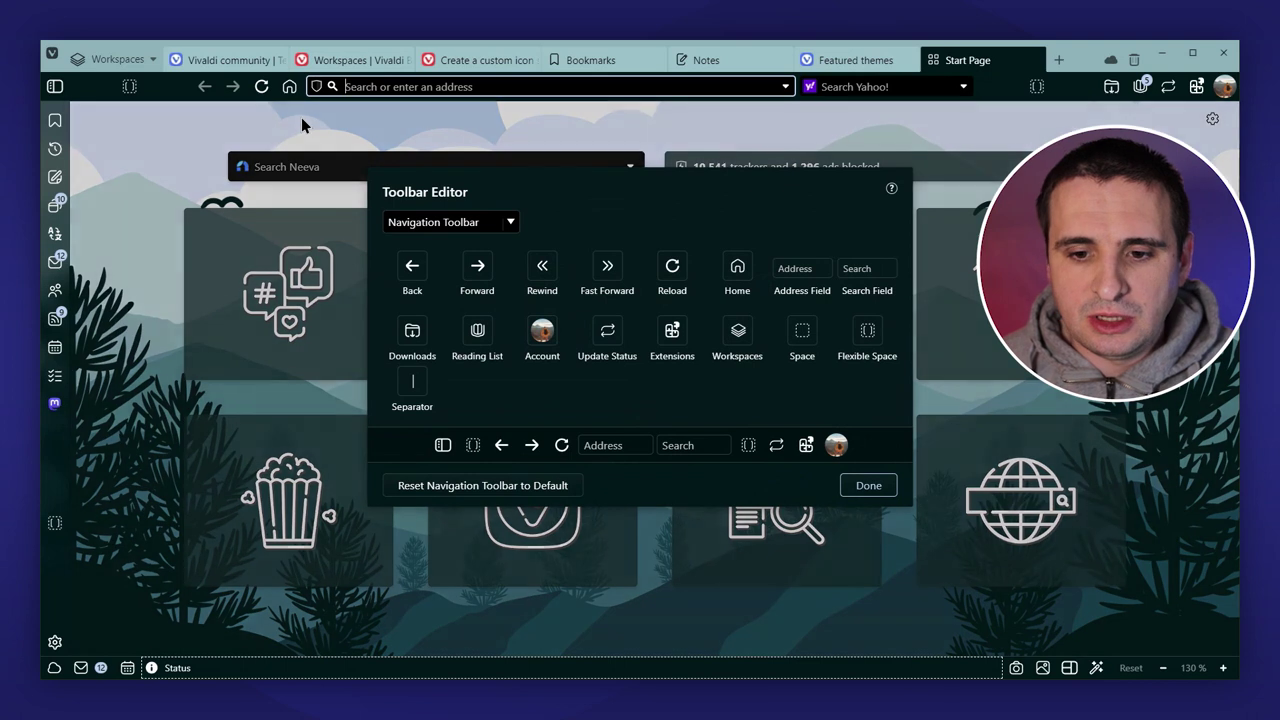
pyautogui.click(443, 226)
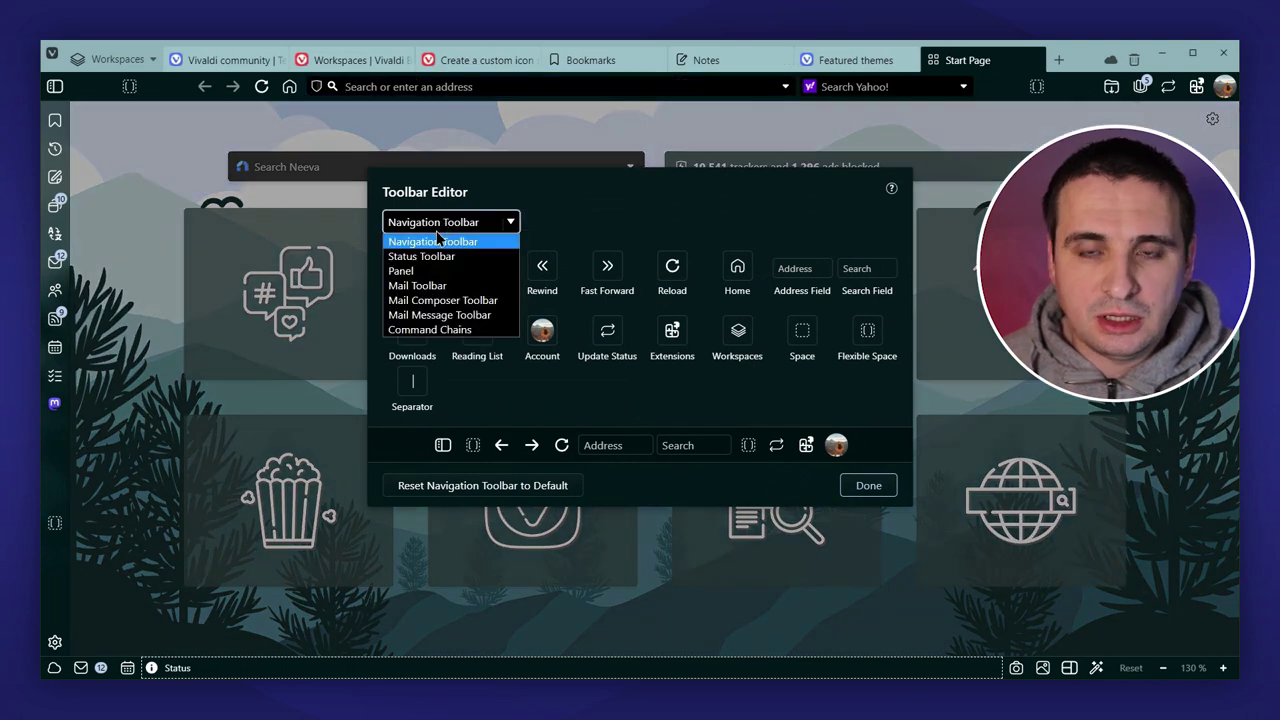
pyautogui.click(436, 330)
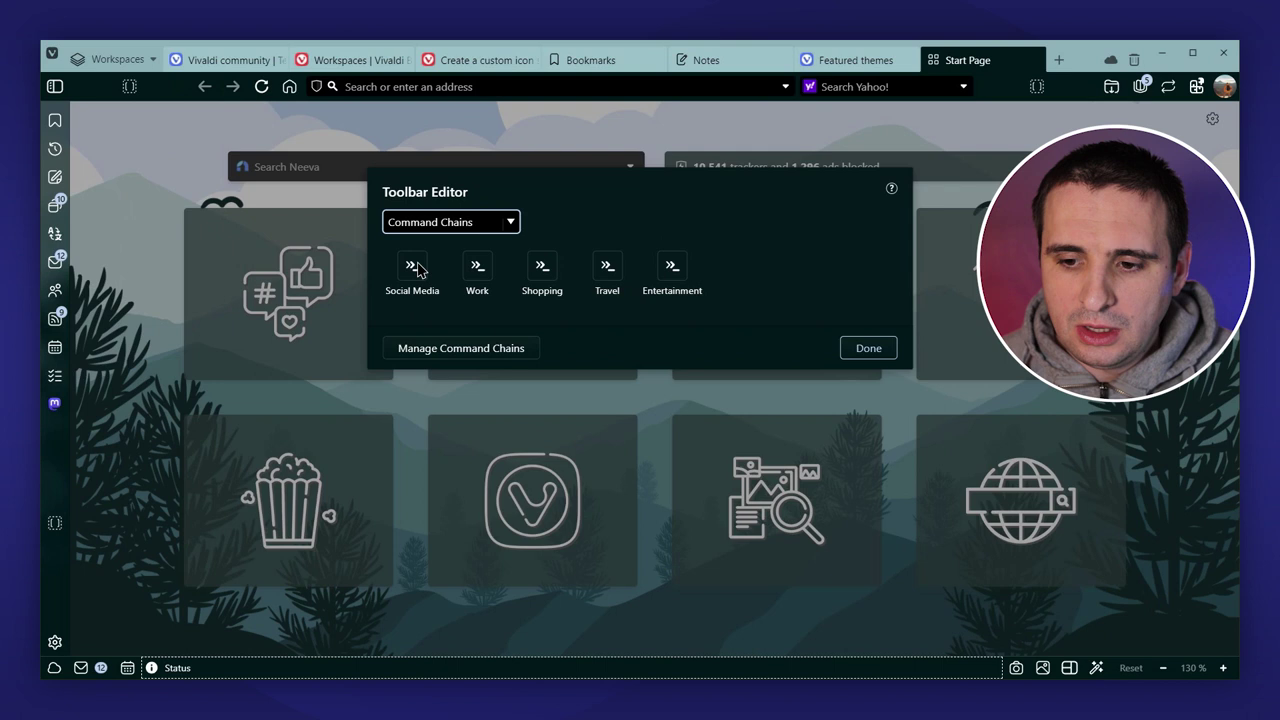
# Step: Add Social Media, Work, Shopping, Travel and Entertainment chain buttons to the toolbar
pyautogui.moveTo(412, 266); pyautogui.dragTo(93, 92)
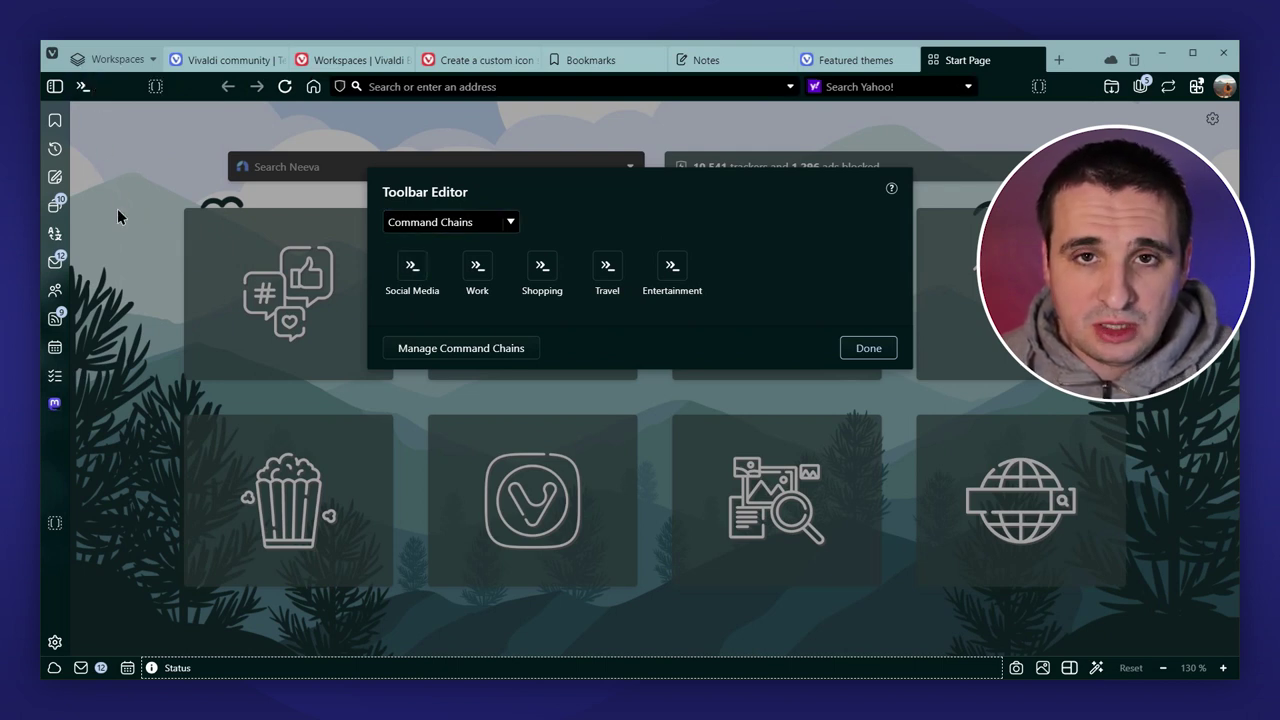
pyautogui.click(477, 268)
pyautogui.click(542, 268)
pyautogui.click(604, 268)
pyautogui.click(666, 268)
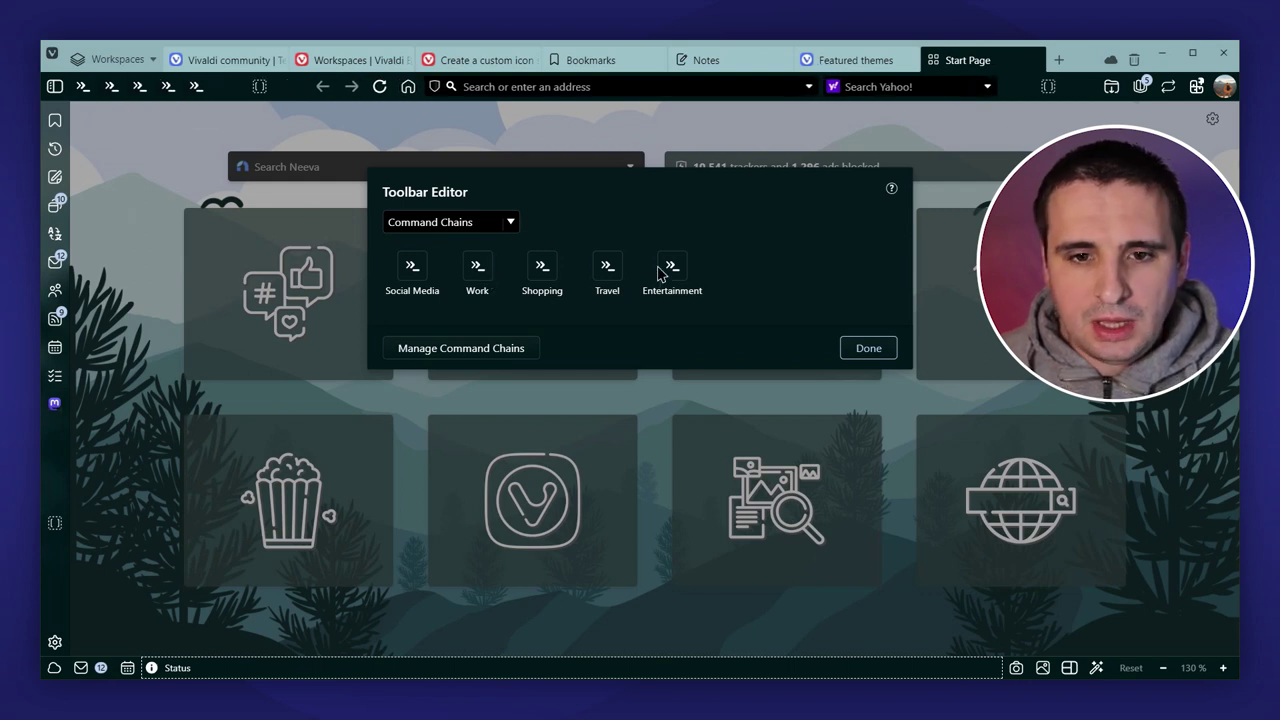
pyautogui.click(866, 350)
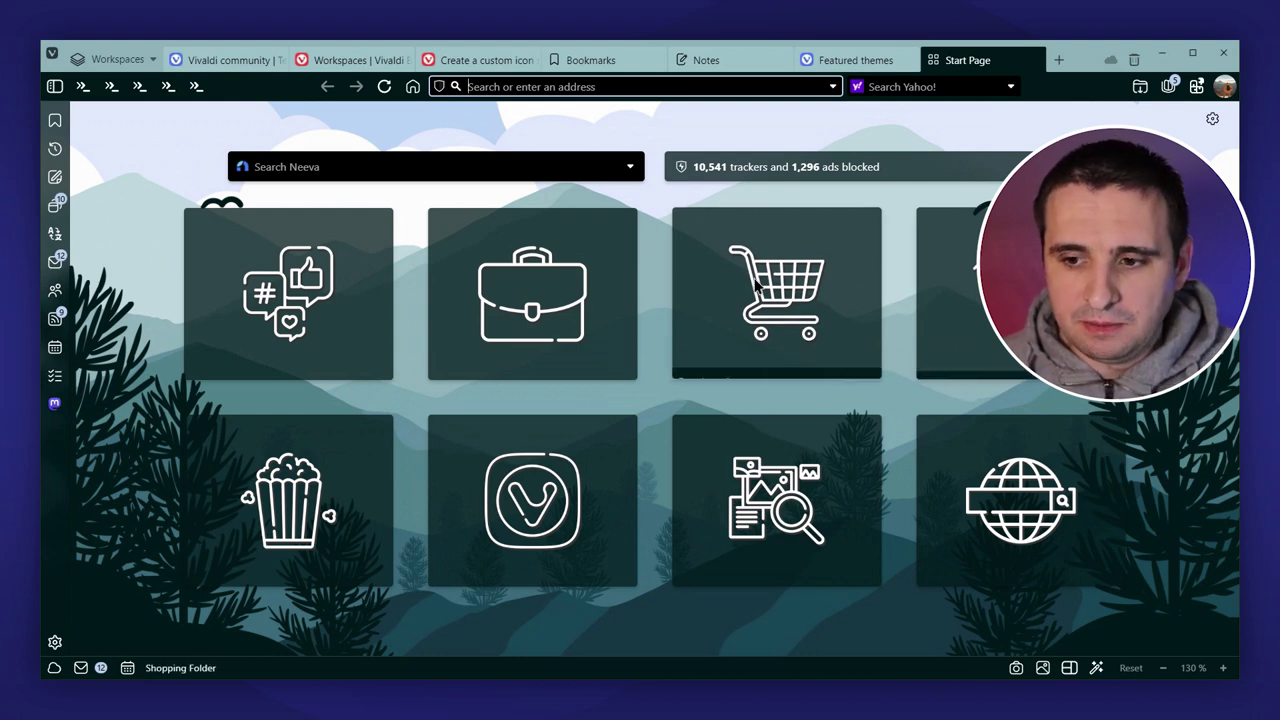
# Step: Try the buttons, switching through Shopping, Entertainment, Travel, Social Media and Work workspaces
pyautogui.click(140, 90)
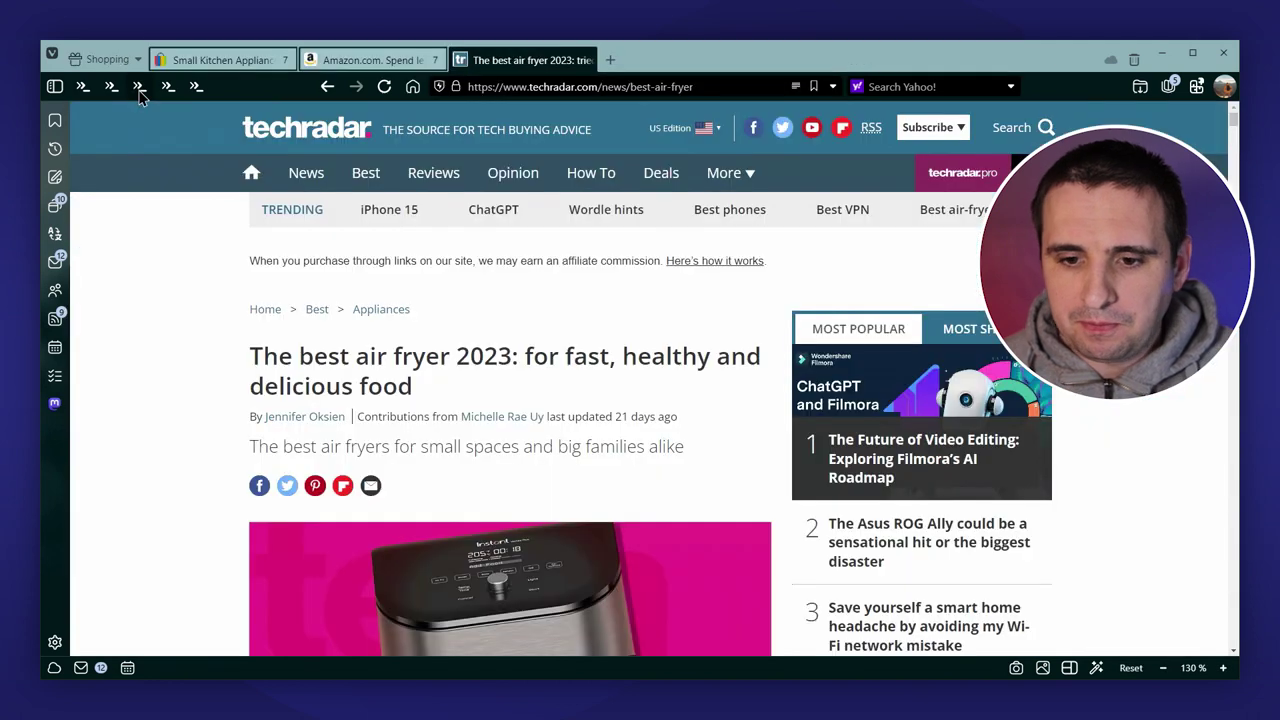
pyautogui.click(198, 90)
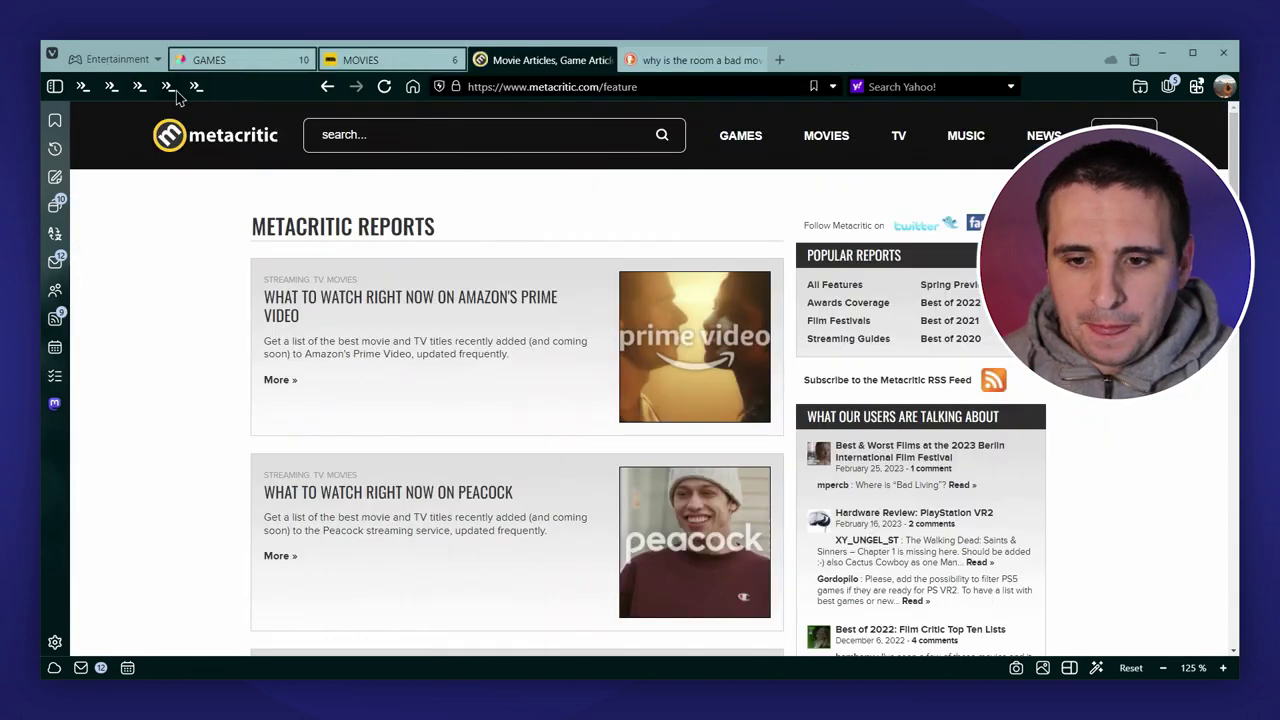
pyautogui.click(170, 88)
pyautogui.click(108, 88)
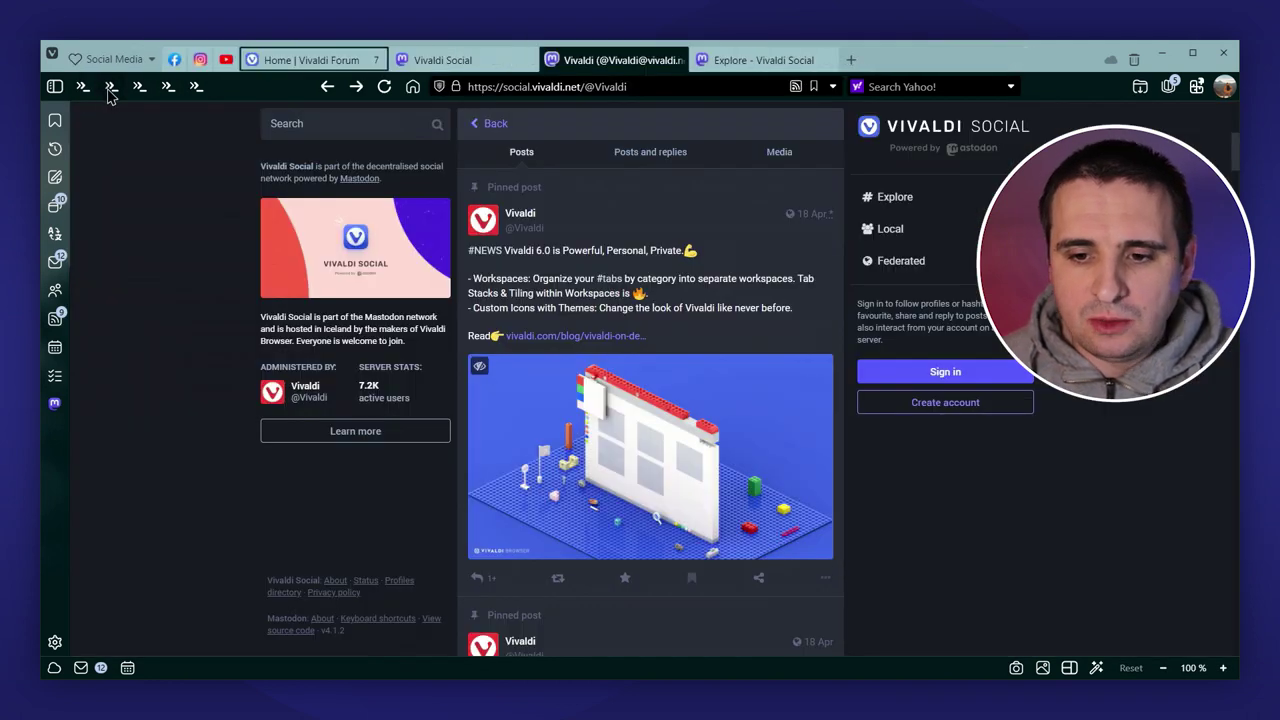
pyautogui.click(110, 88)
# Step: Close the Work search tab and turn off Show Workspaces in Tab Bar
pyautogui.click(1033, 60)
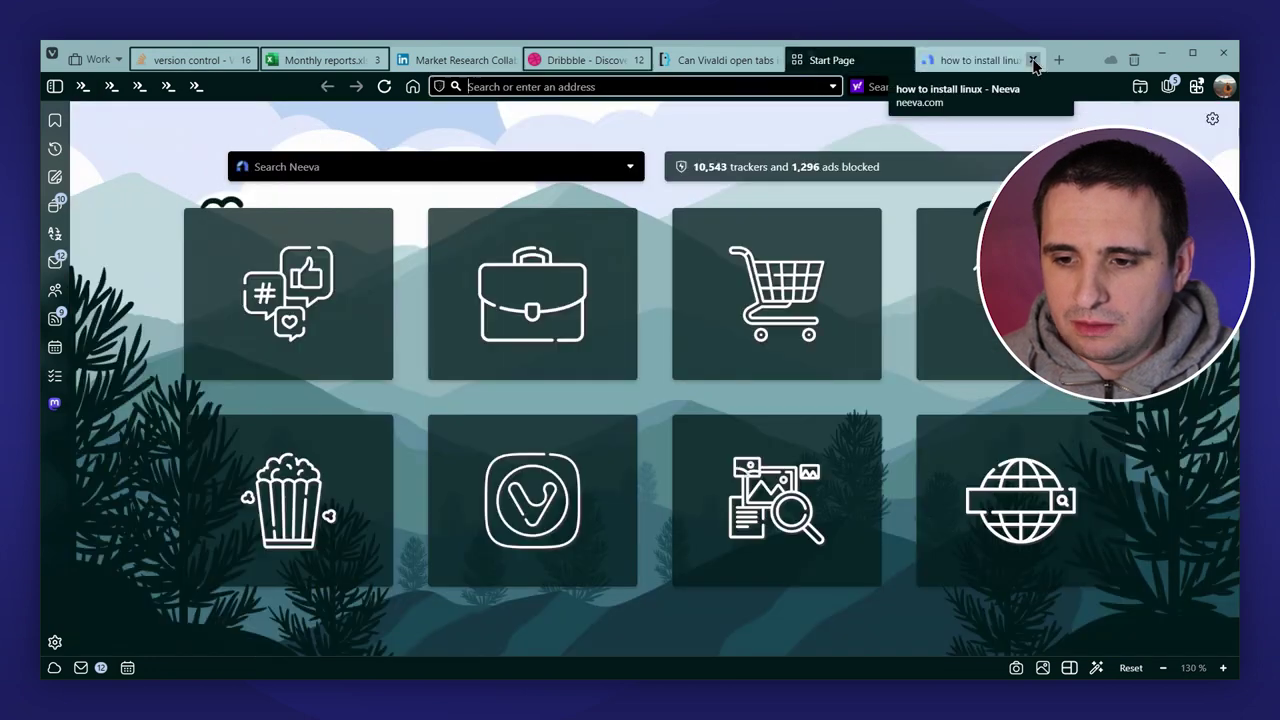
pyautogui.rightClick(100, 64)
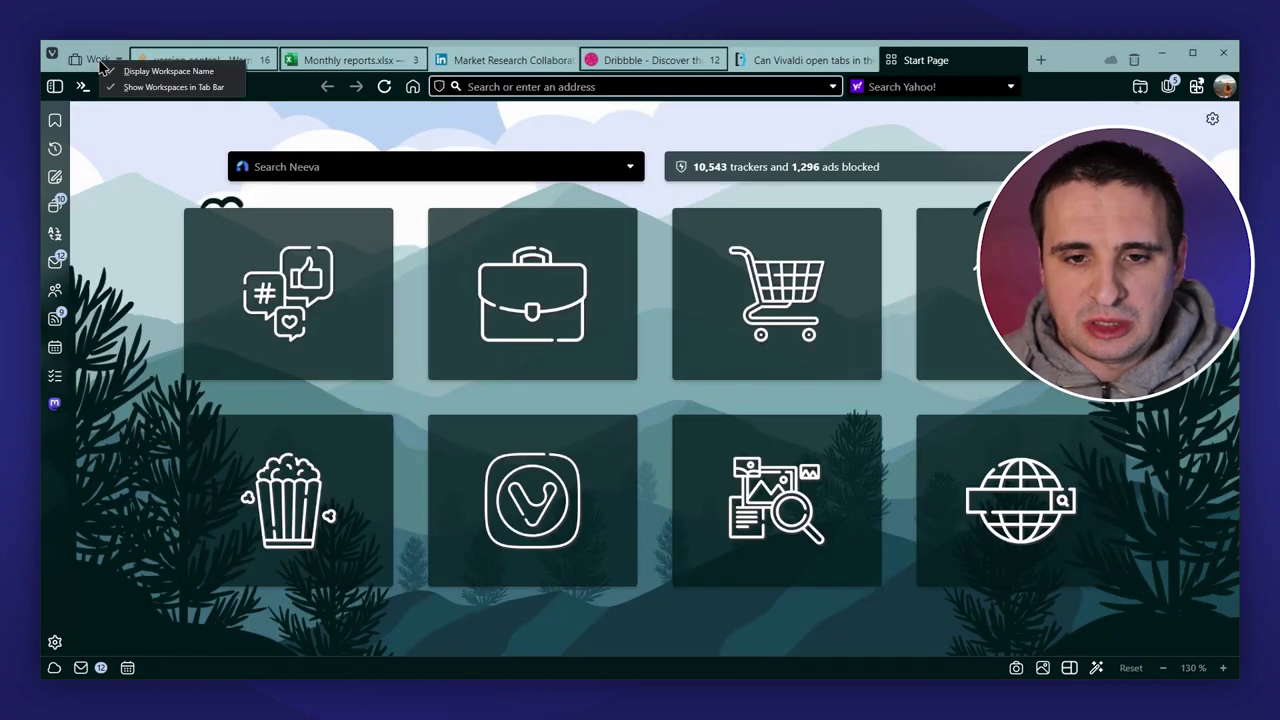
pyautogui.click(152, 87)
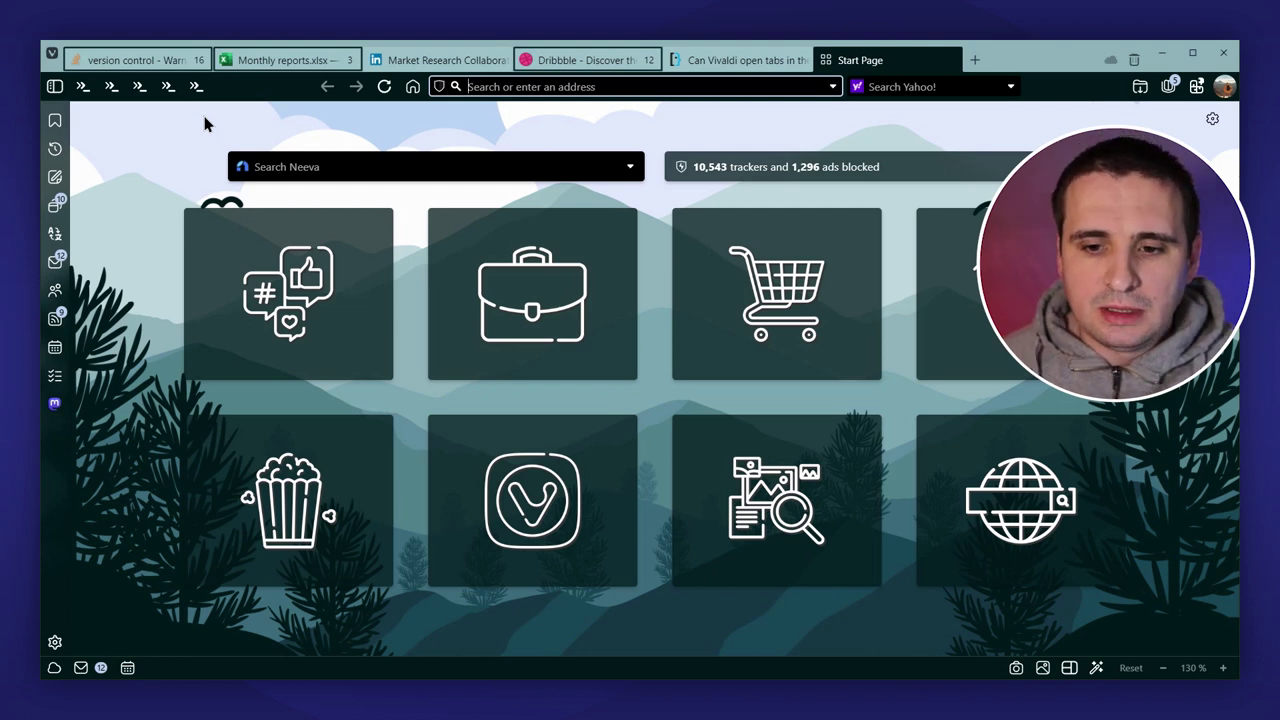
# Step: In the theme editor's Icons, give the Social Media command chain the social media SVG icon
pyautogui.click(55, 642)
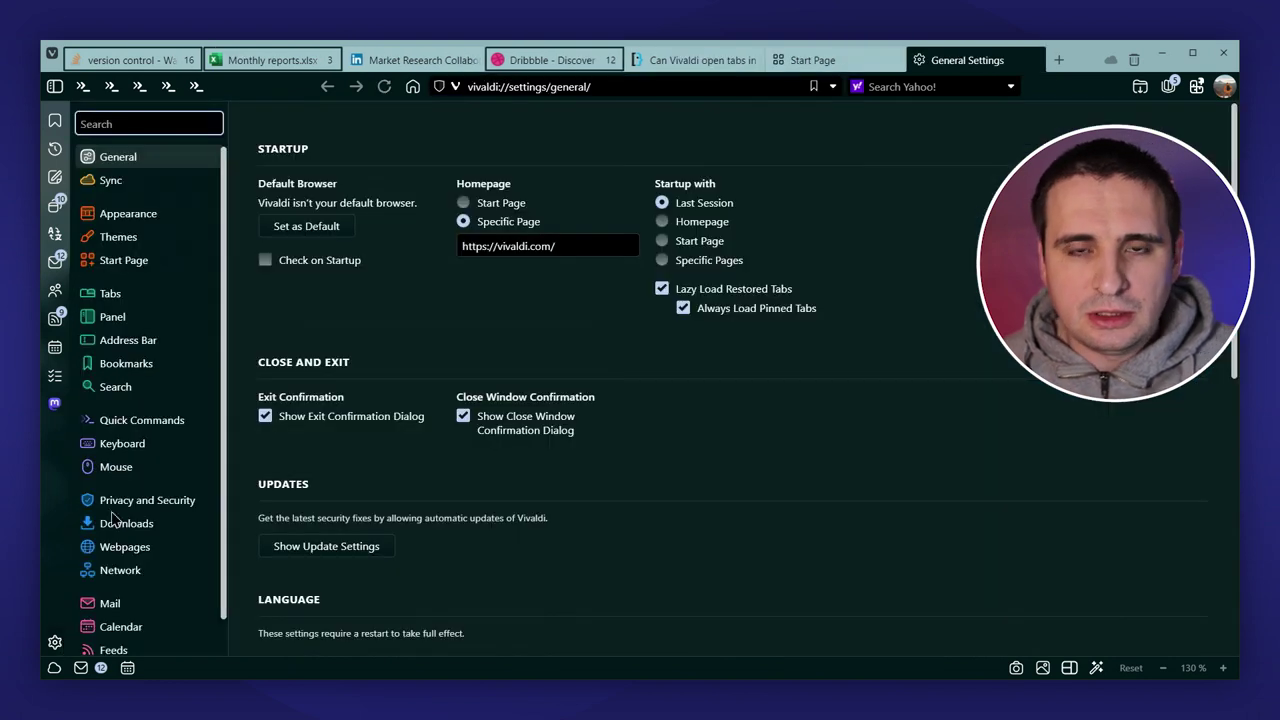
pyautogui.click(166, 244)
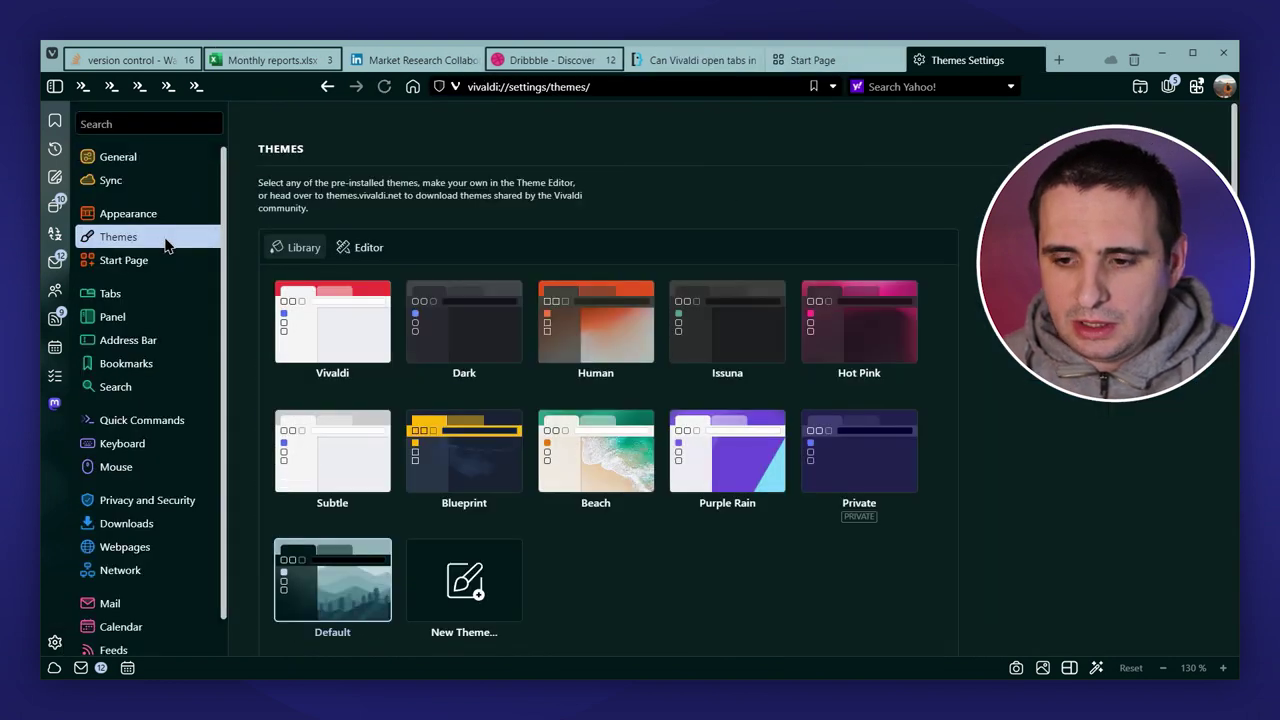
pyautogui.click(370, 250)
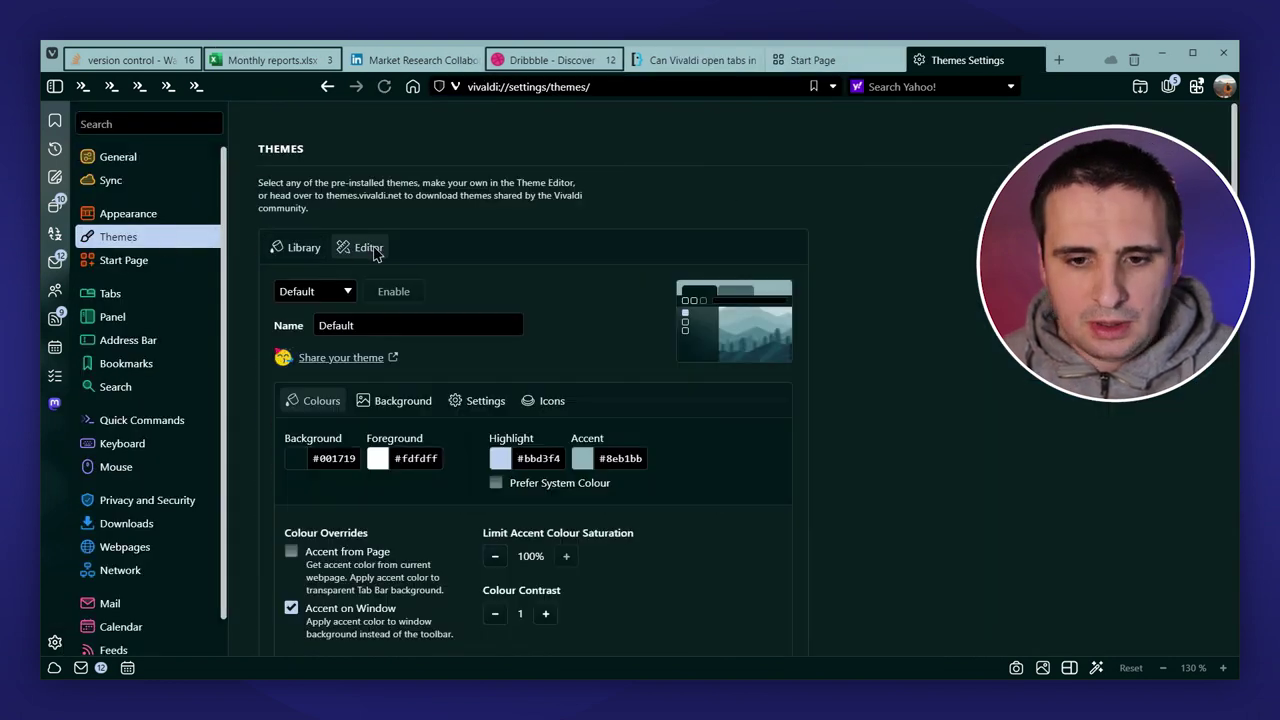
pyautogui.click(552, 402)
pyautogui.scroll(-2, 554, 425)
pyautogui.scroll(-5, 440, 435)
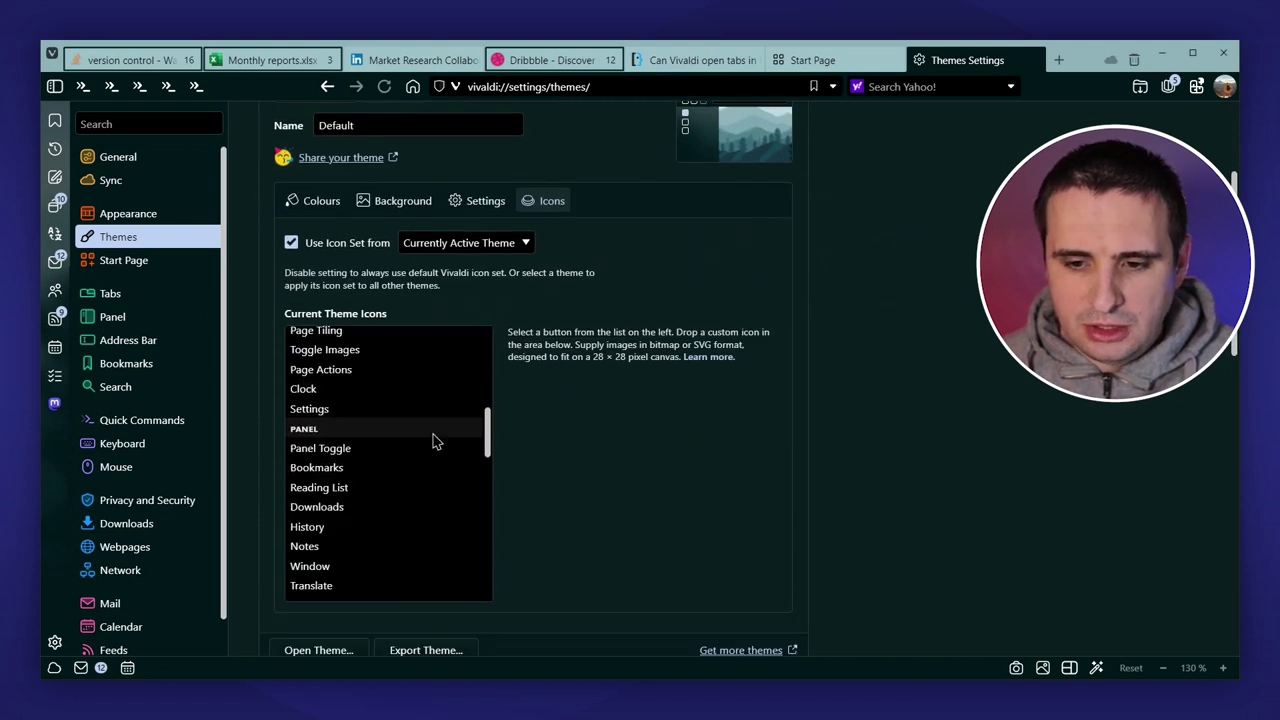
pyautogui.scroll(-5, 432, 440)
pyautogui.scroll(-3, 432, 440)
pyautogui.scroll(-1, 432, 440)
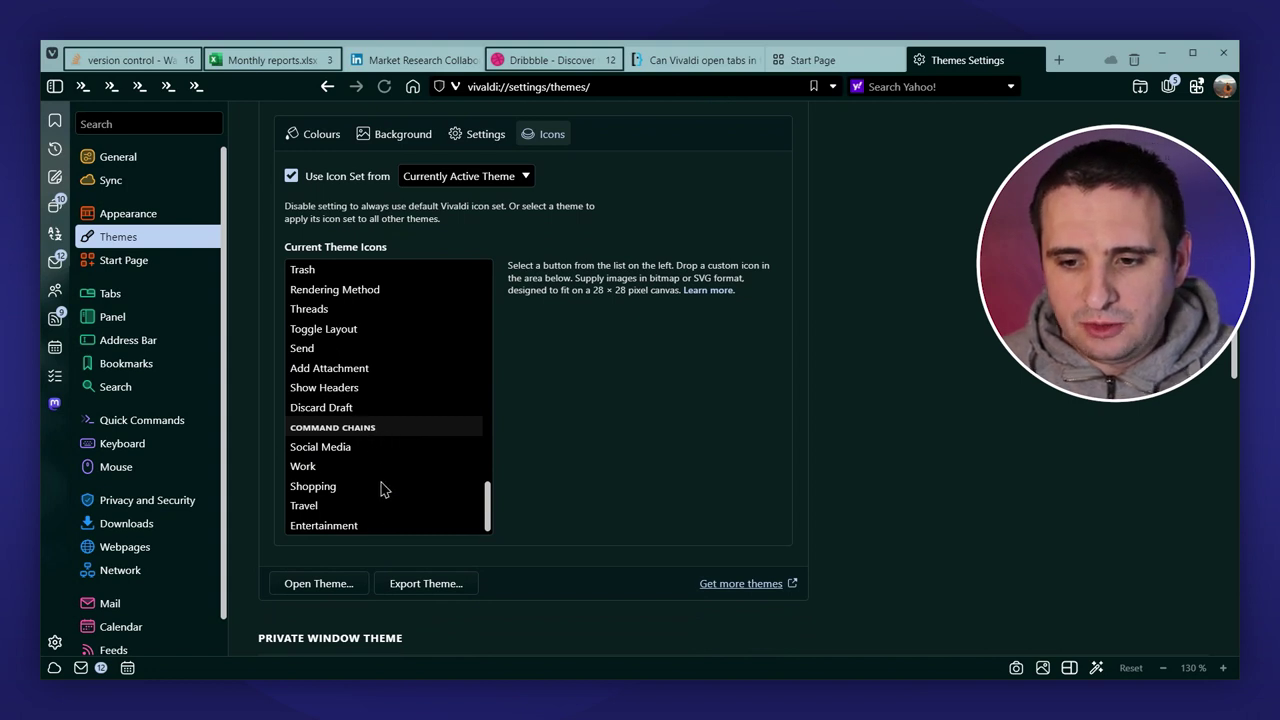
pyautogui.click(338, 452)
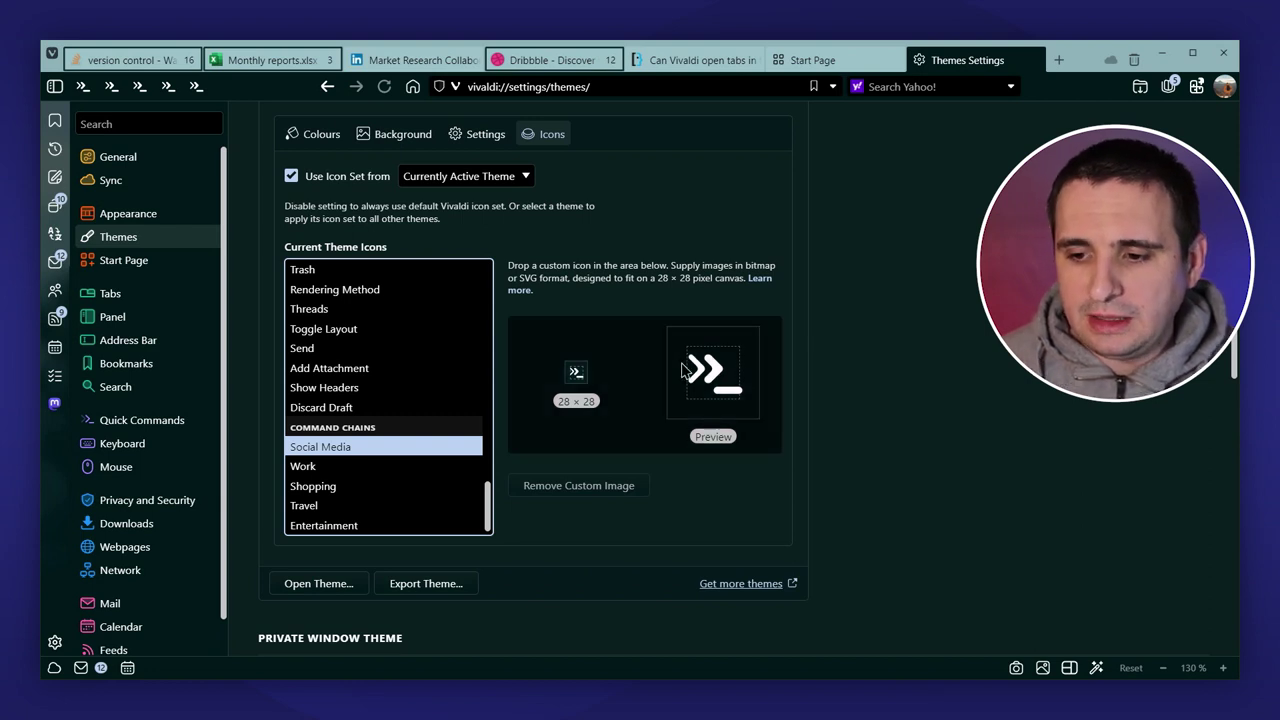
pyautogui.click(686, 368)
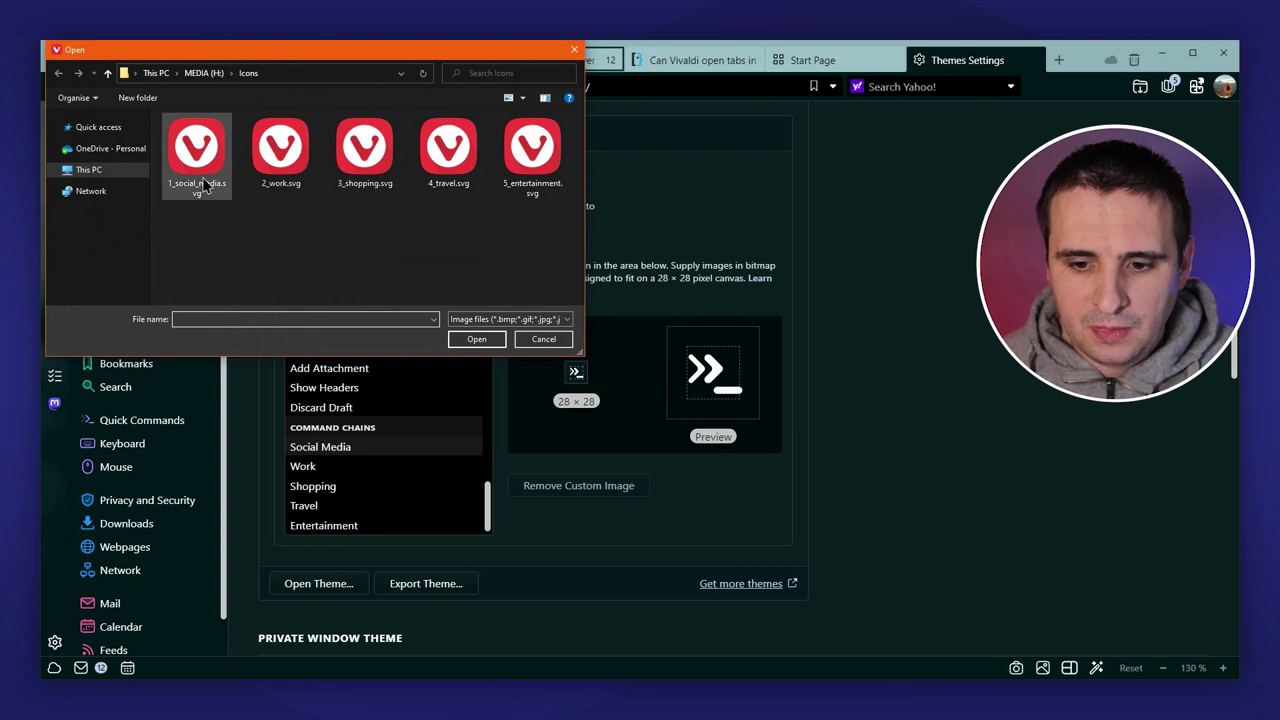
pyautogui.doubleClick(204, 184)
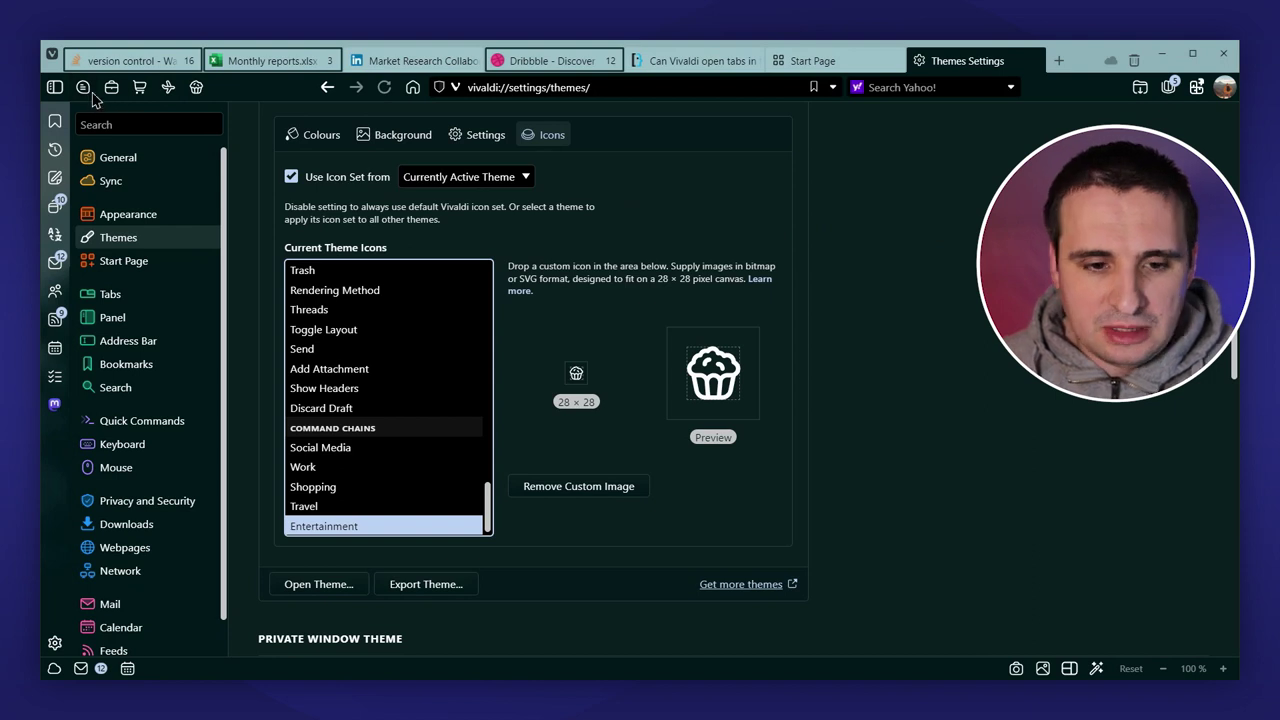
# Step: Switch through Shopping, Travel, Movies and Social Media workspaces, returning to the settings workspace
pyautogui.click(139, 87)
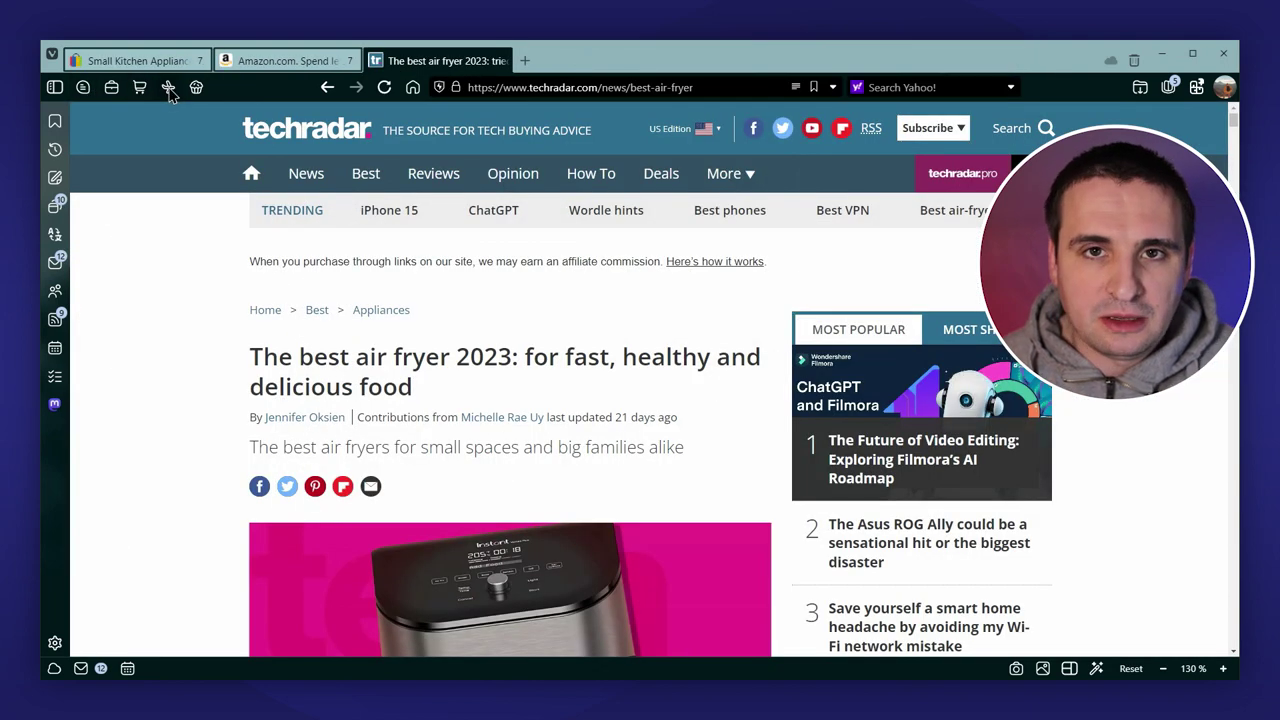
pyautogui.click(168, 87)
pyautogui.click(196, 87)
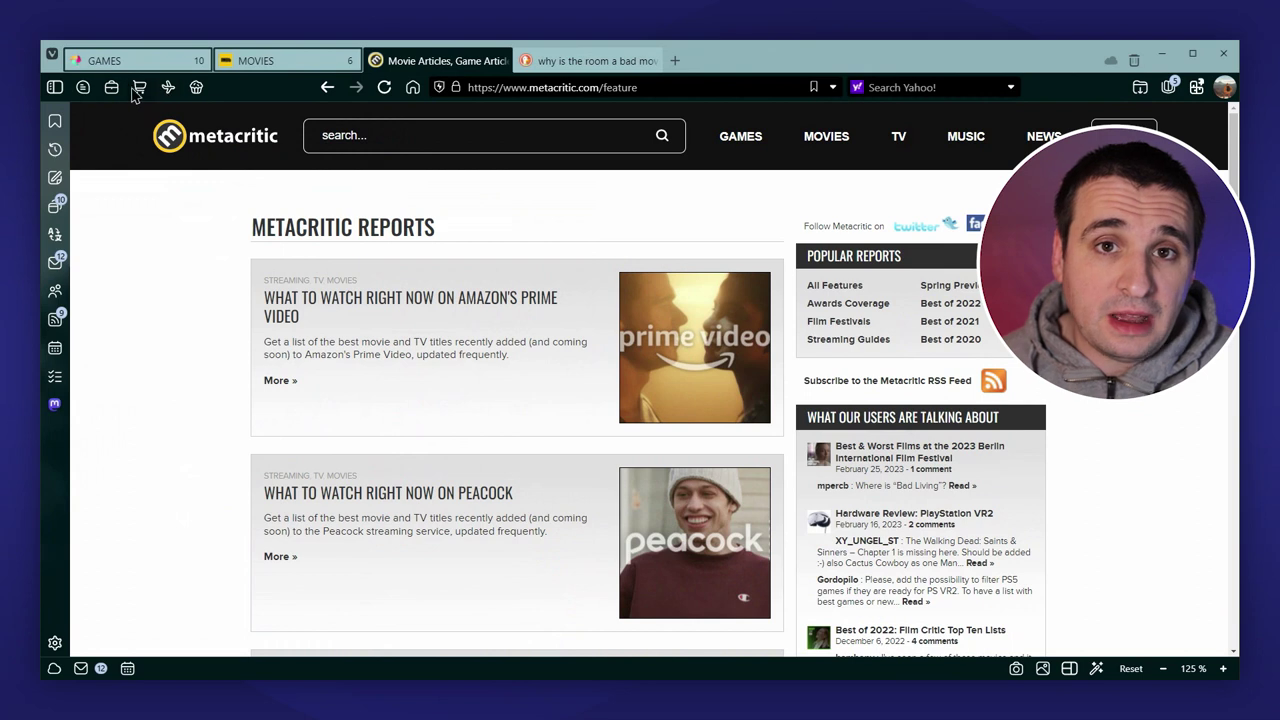
pyautogui.click(84, 88)
pyautogui.click(111, 89)
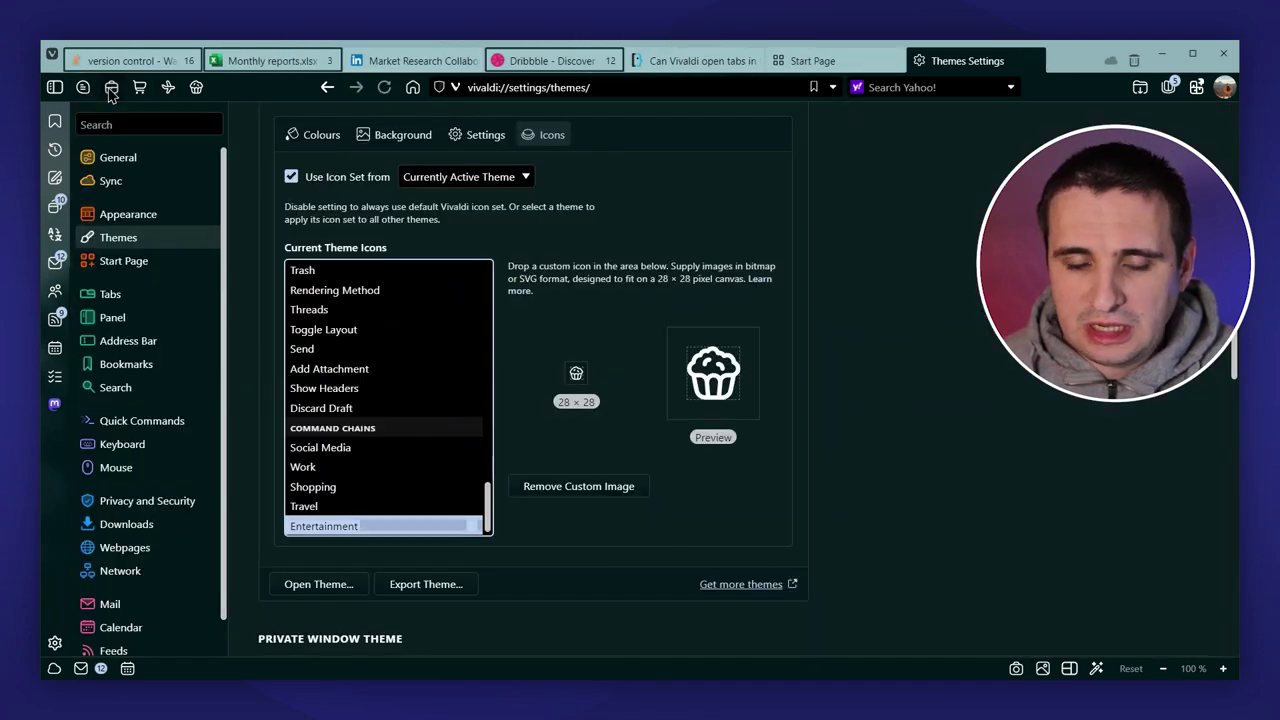
# Step: Drag the workspace buttons from the toolbar into the side panel and add a Flexible Space there
pyautogui.rightClick(139, 89)
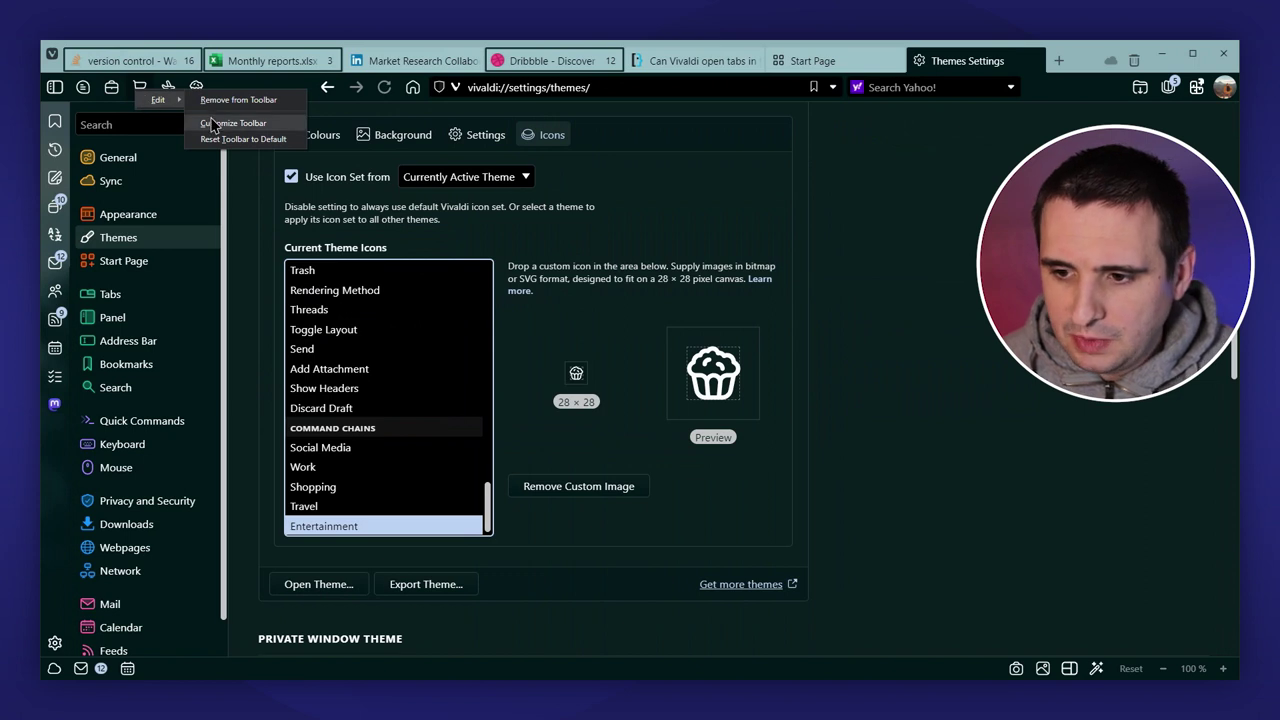
pyautogui.click(218, 122)
pyautogui.moveTo(83, 88); pyautogui.dragTo(58, 130)
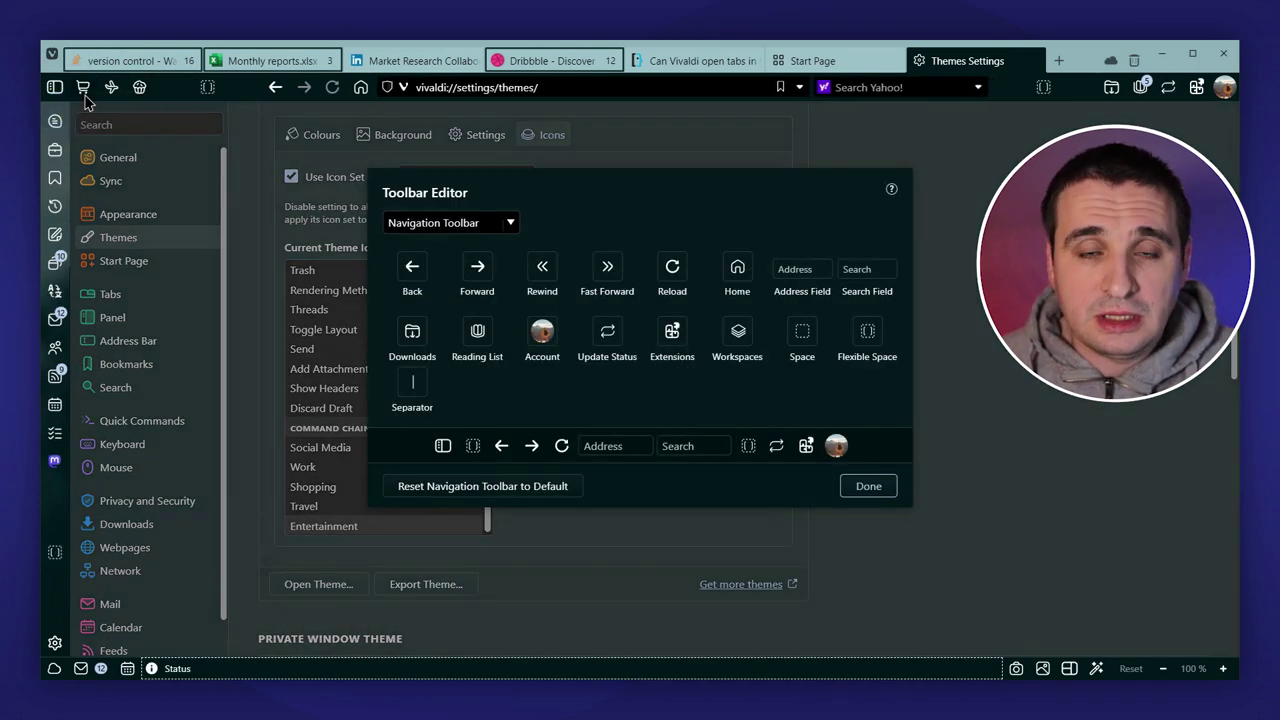
pyautogui.moveTo(83, 88); pyautogui.dragTo(60, 165)
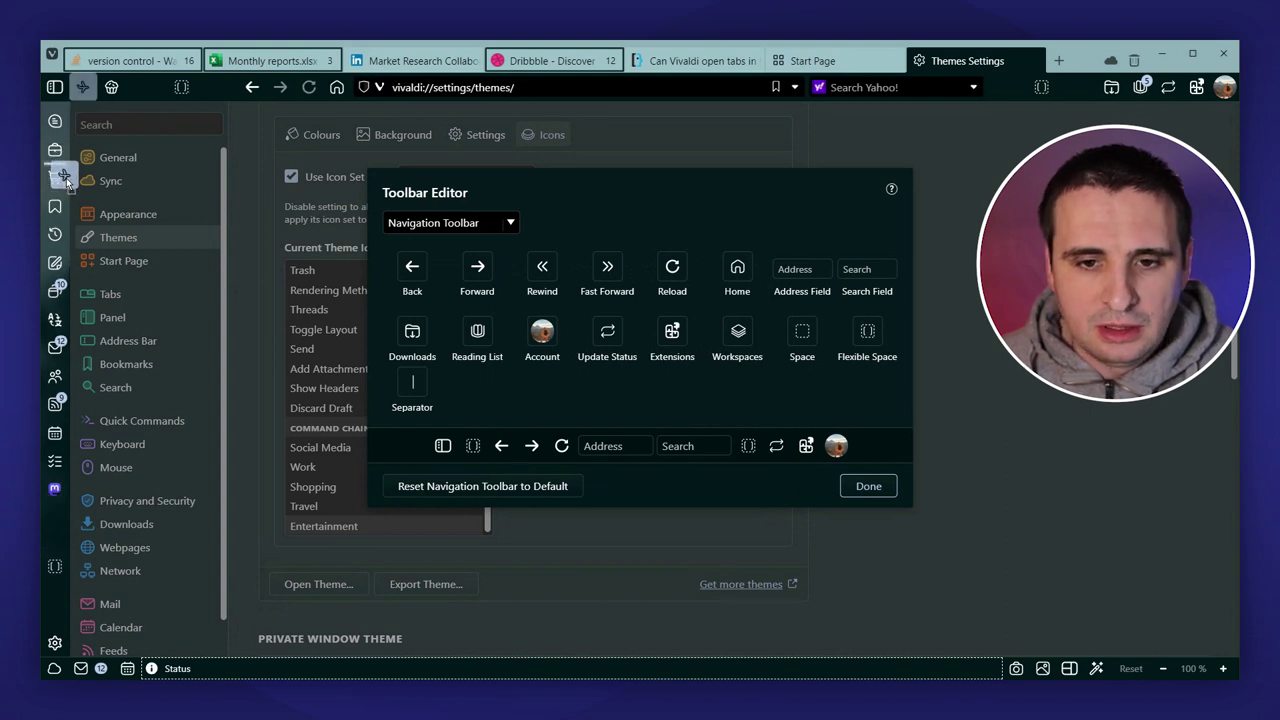
pyautogui.moveTo(83, 88); pyautogui.dragTo(56, 206)
pyautogui.moveTo(83, 88); pyautogui.dragTo(49, 222)
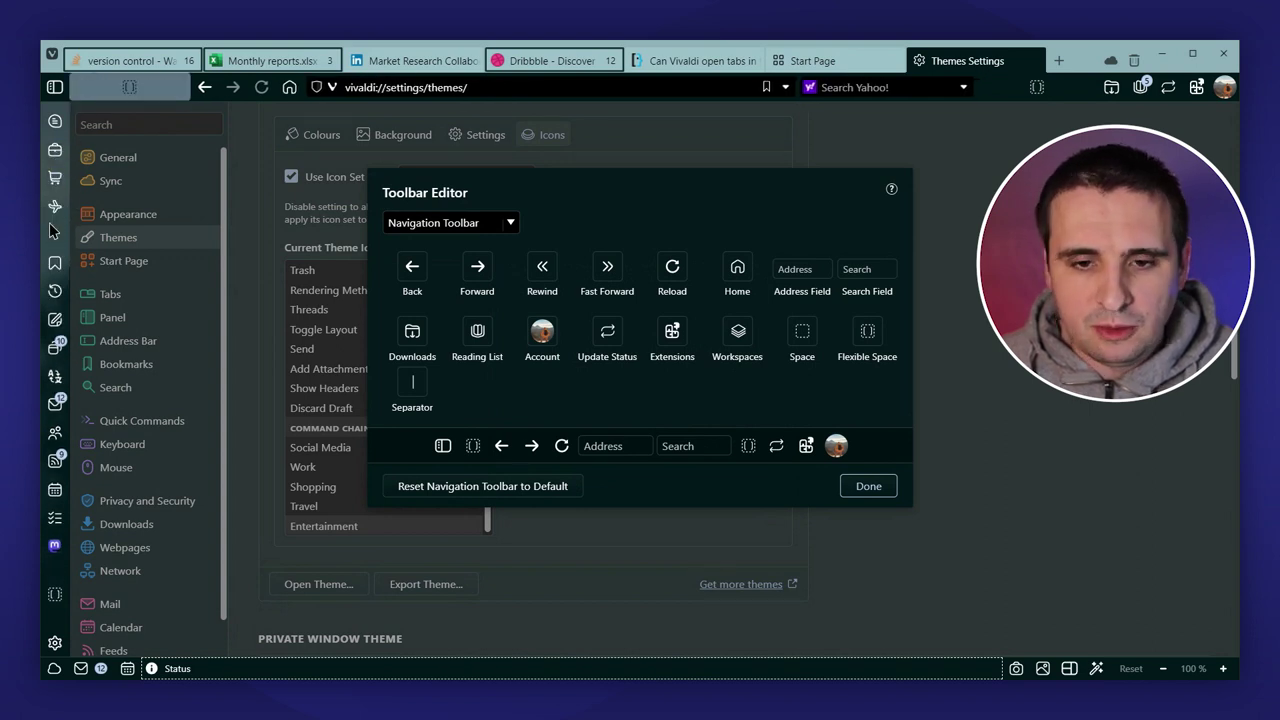
pyautogui.moveTo(862, 340); pyautogui.dragTo(56, 256)
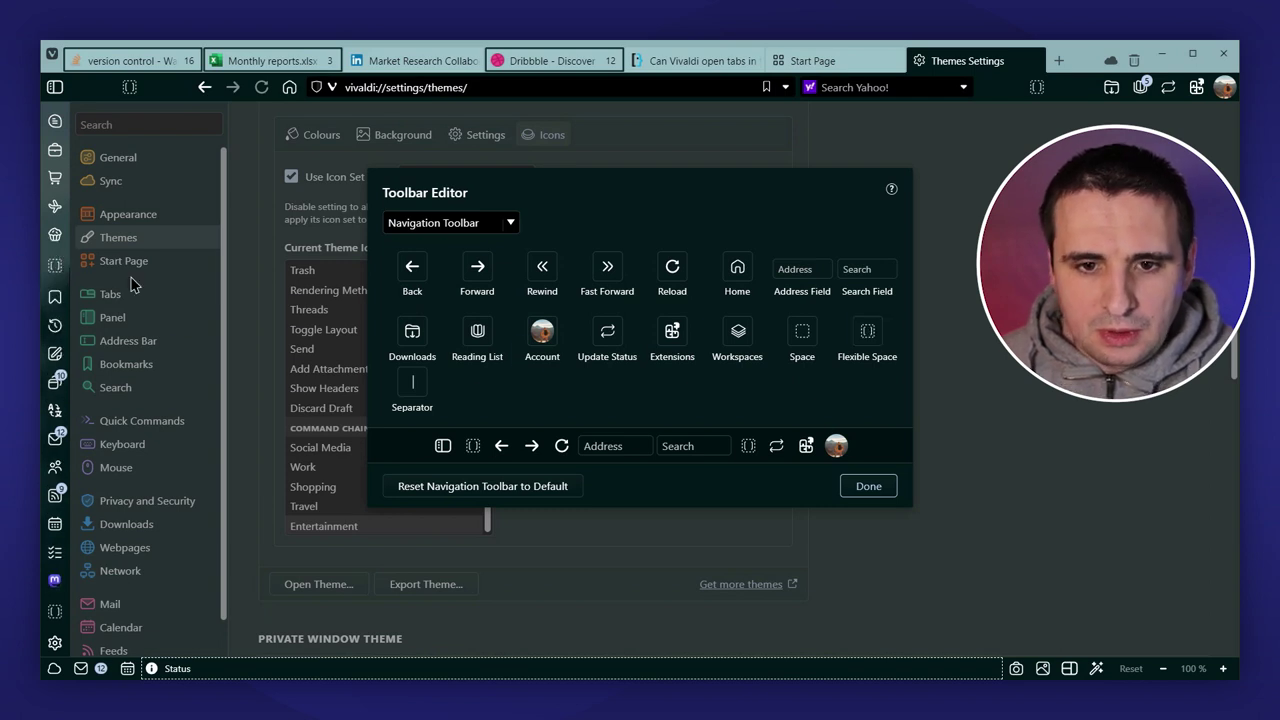
# Step: Close the toolbar editor, review the Themes library, then go to Quick Commands settings
pyautogui.click(866, 486)
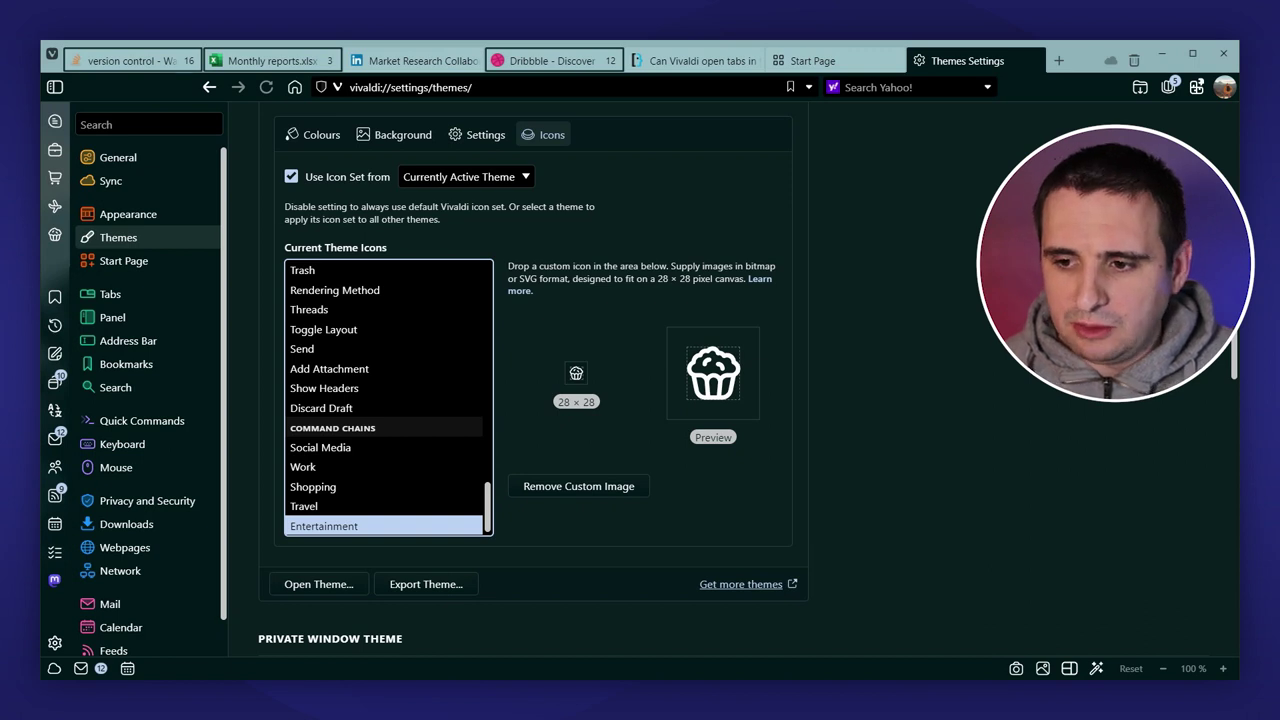
pyautogui.scroll(3, 799, 295)
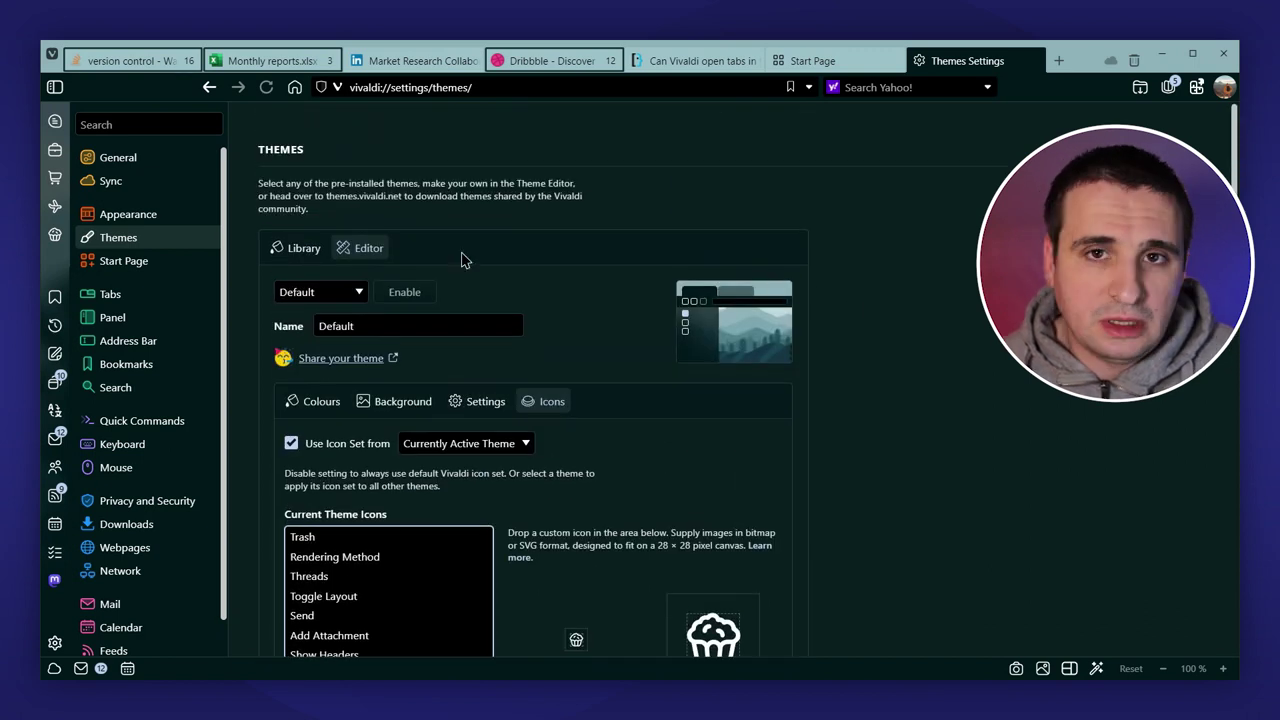
pyautogui.click(320, 249)
pyautogui.scroll(-2, 386, 266)
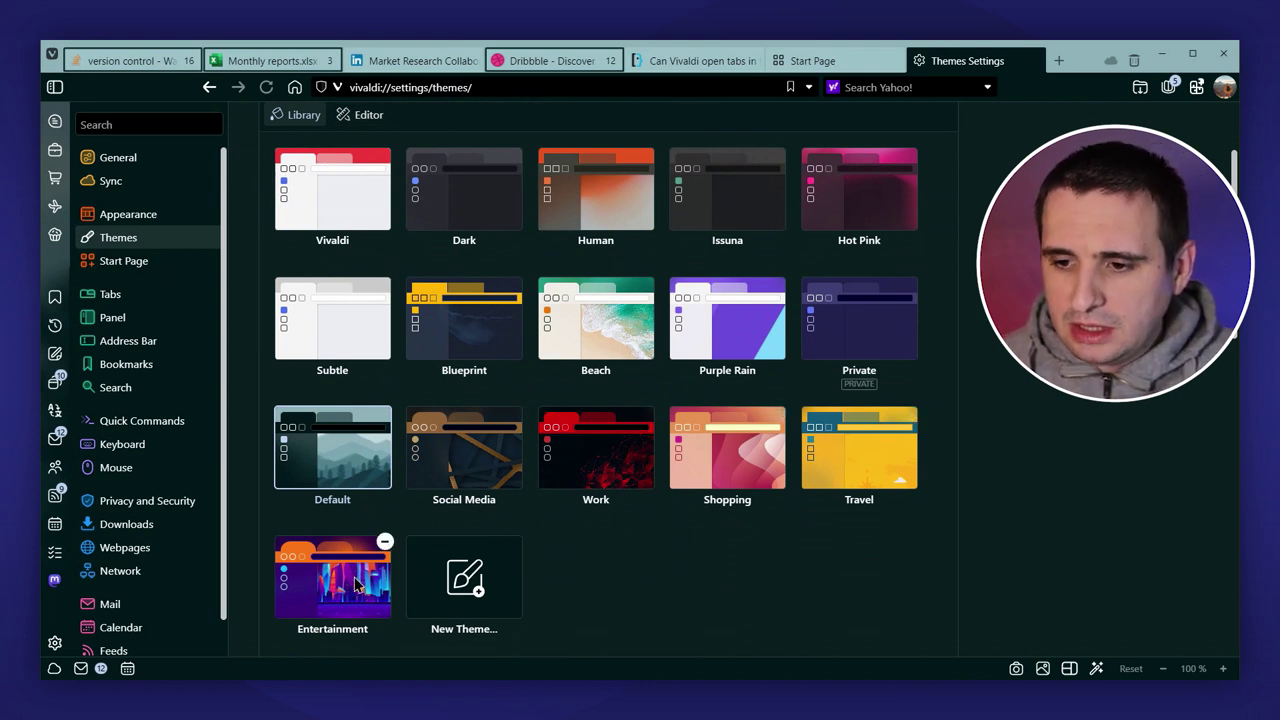
pyautogui.click(160, 428)
# Step: Add a second Social Media chain command switching to the Social Media theme
pyautogui.scroll(-5, 240, 395)
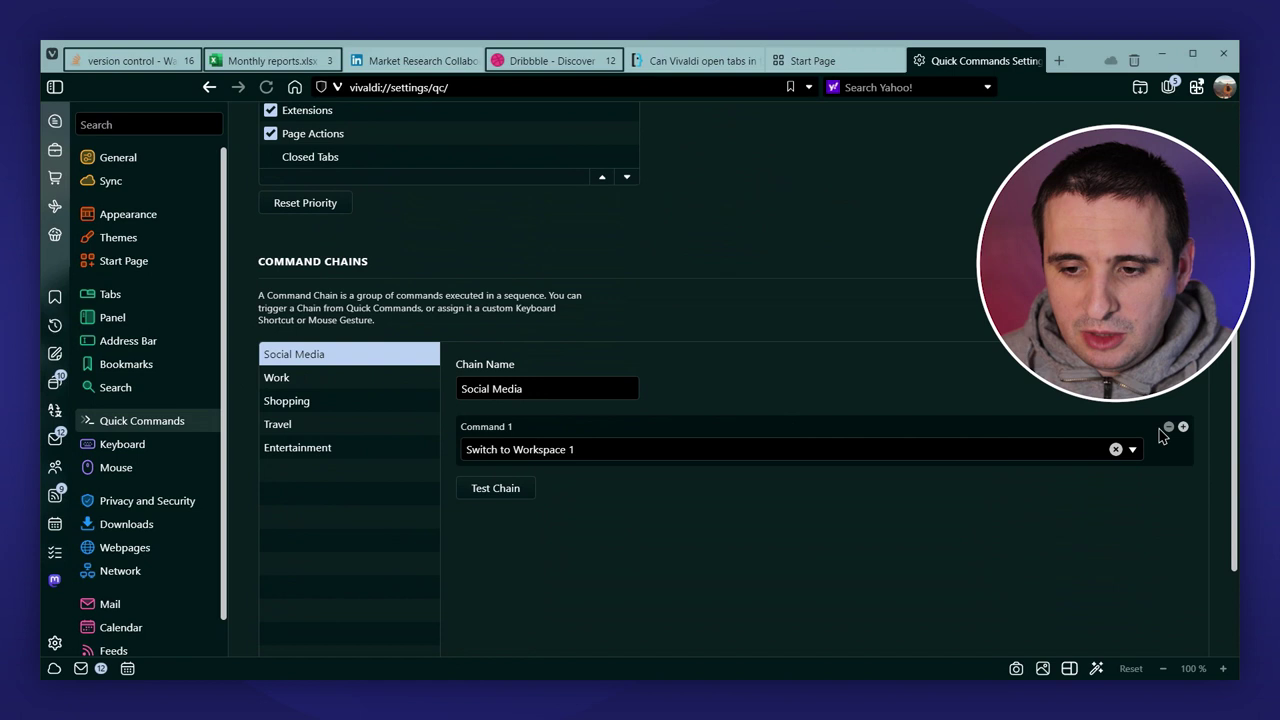
pyautogui.click(1183, 426)
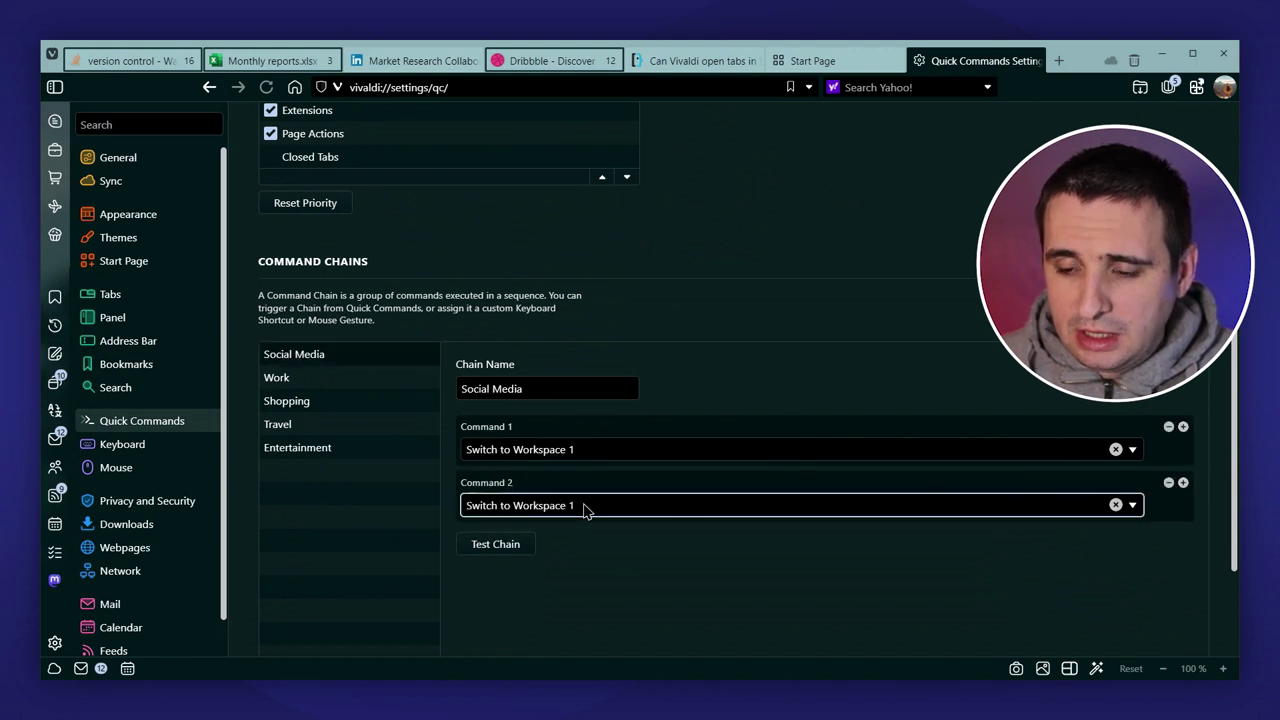
pyautogui.write('them')
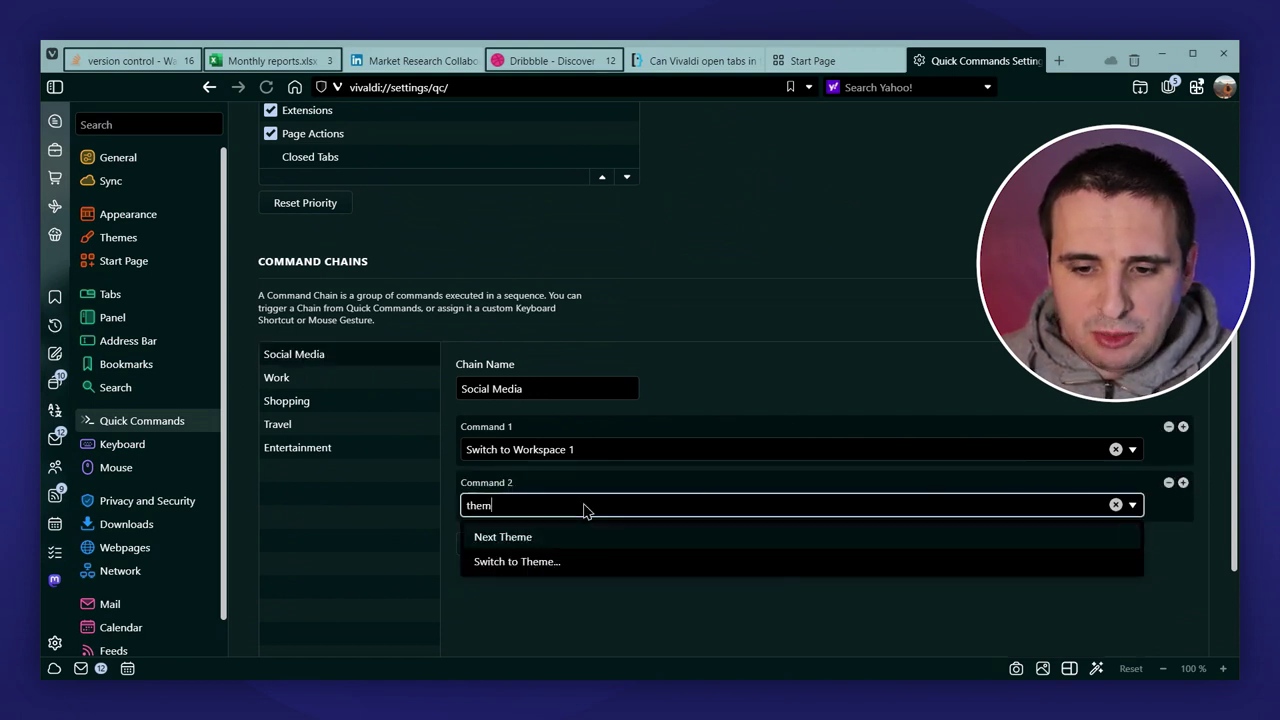
pyautogui.click(583, 560)
pyautogui.click(867, 513)
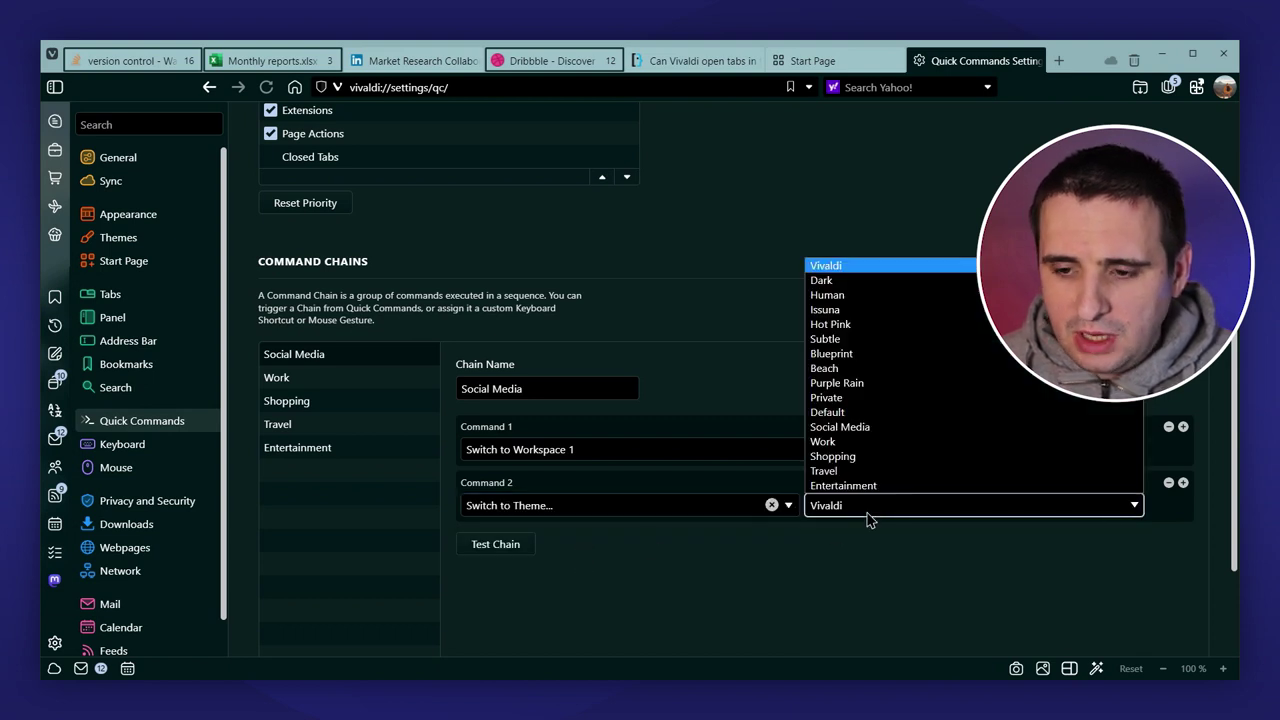
pyautogui.click(855, 427)
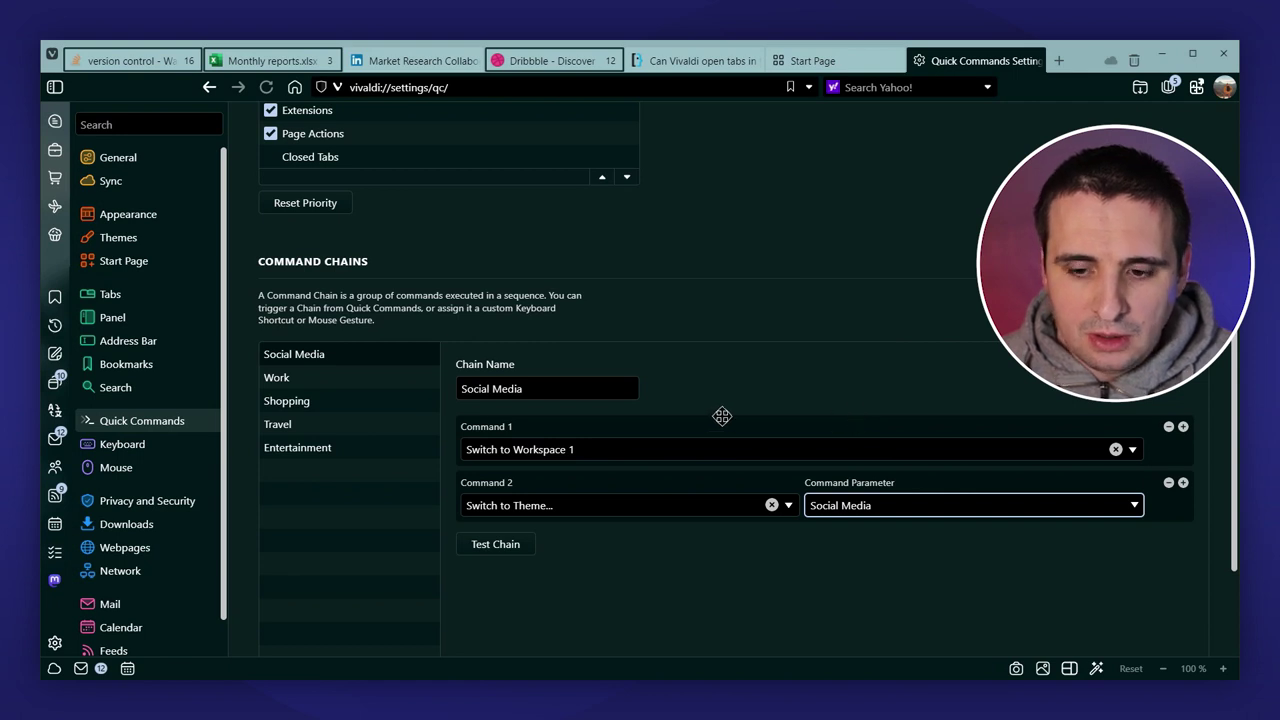
# Step: Add Switch to Theme commands to the Work and Entertainment chains, Entertainment using its theme
pyautogui.click(348, 383)
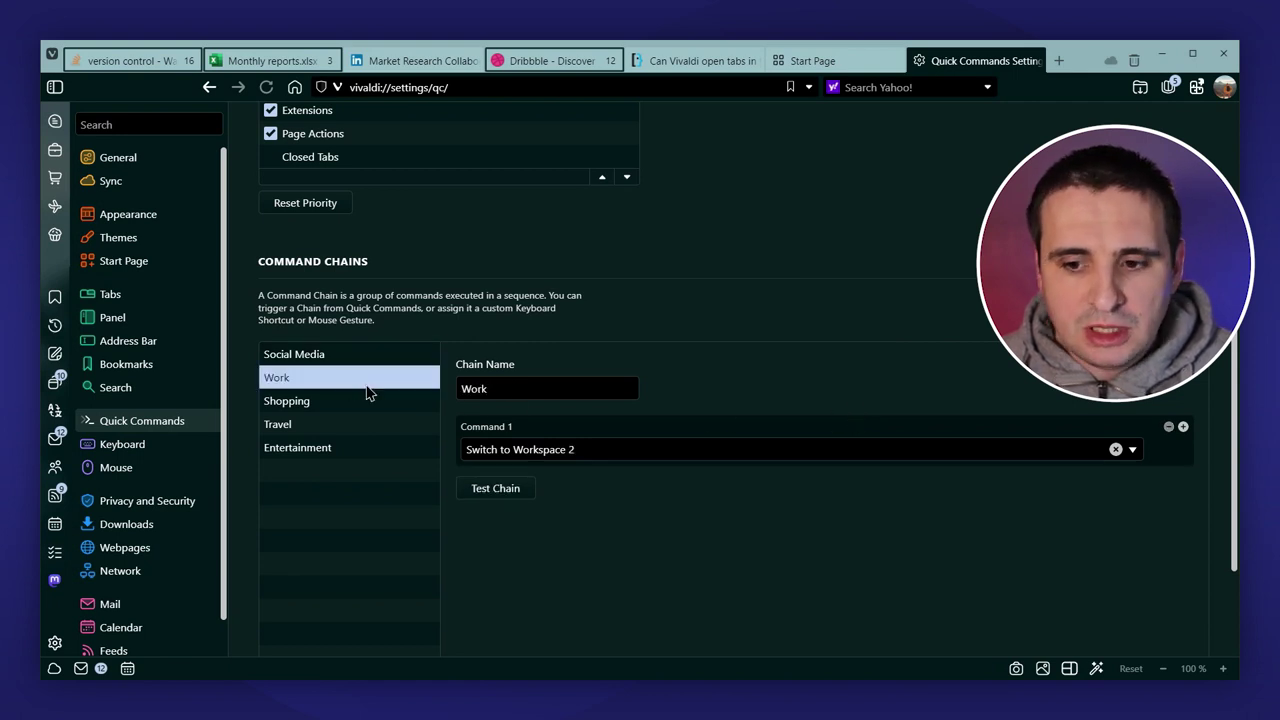
pyautogui.click(1183, 427)
pyautogui.write('them')
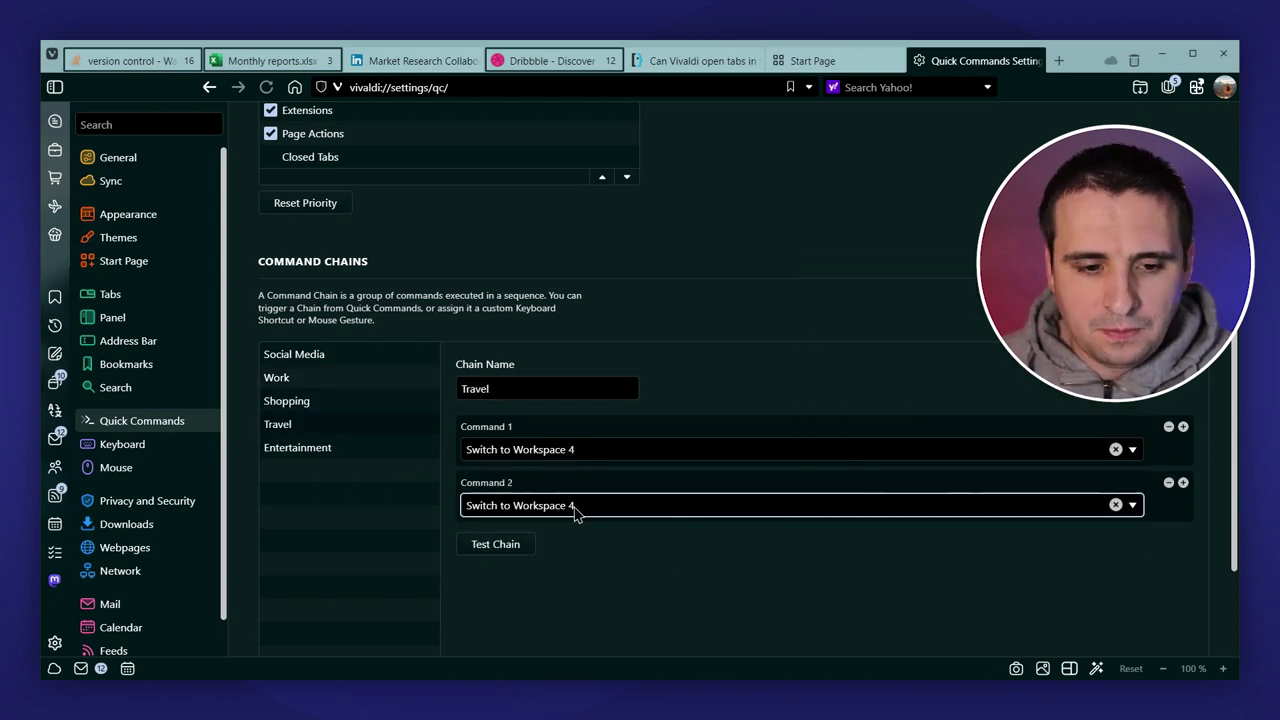
pyautogui.click(405, 449)
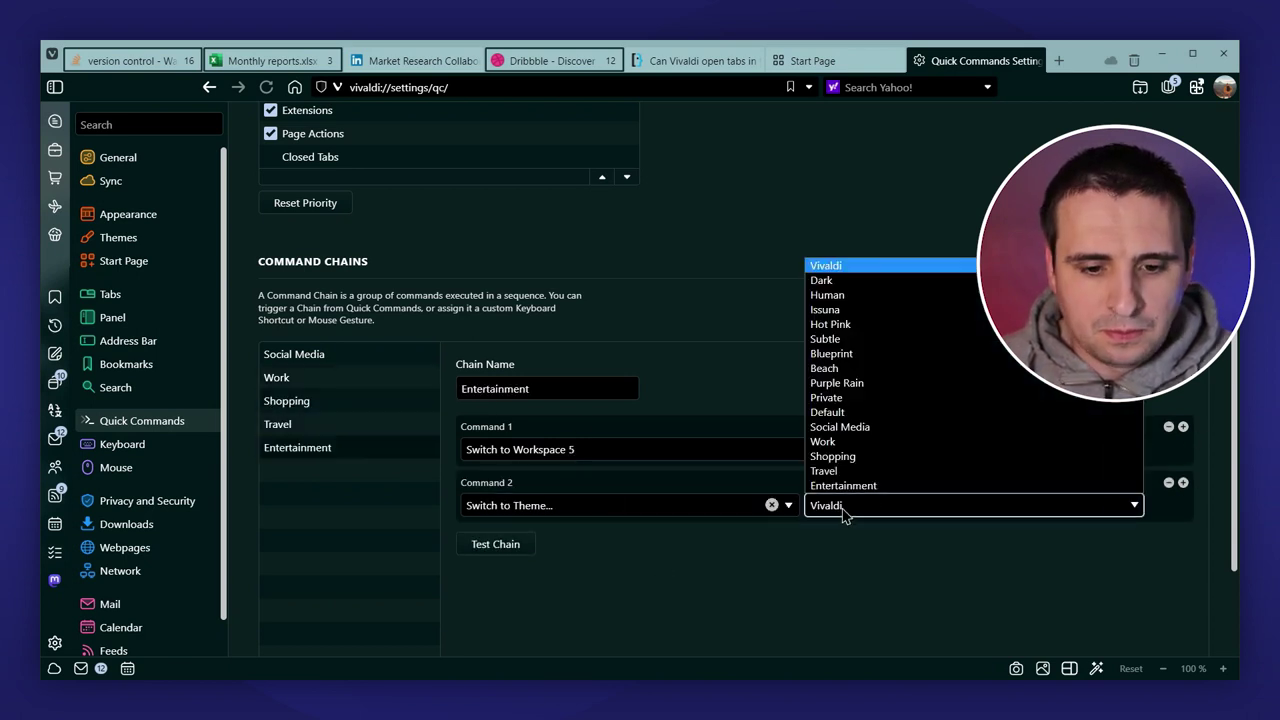
pyautogui.click(843, 508)
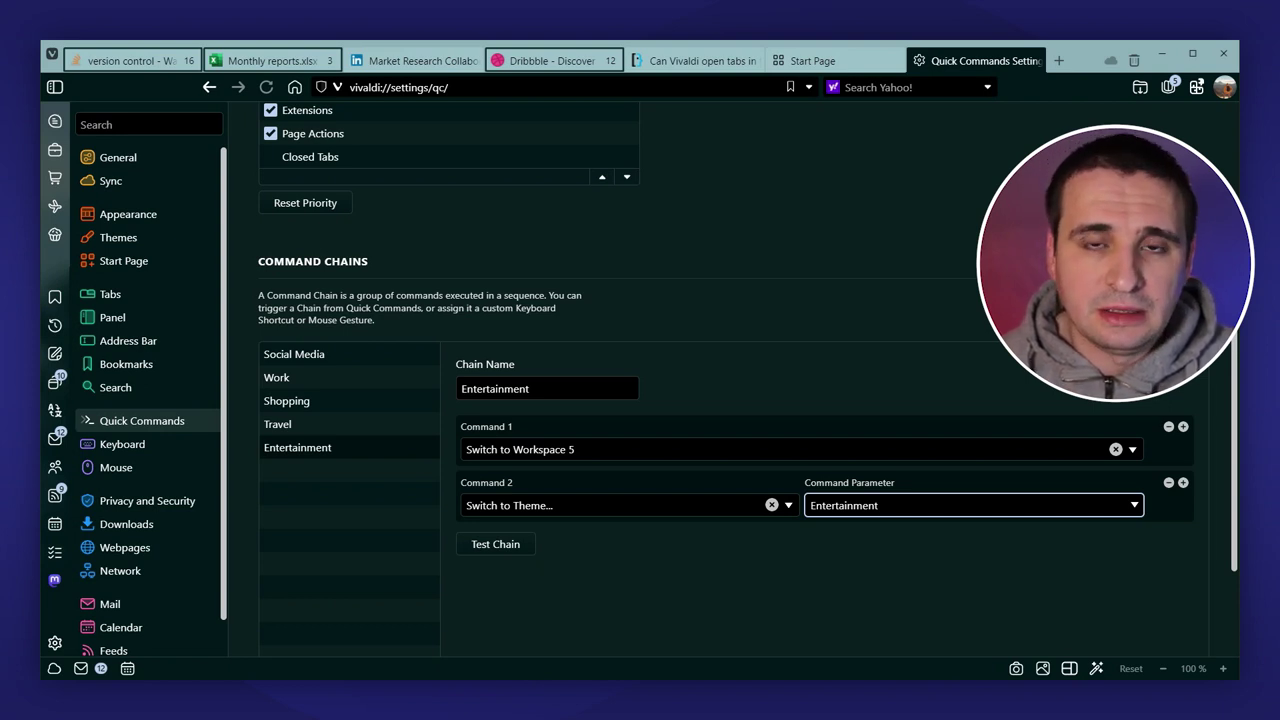
# Step: Close settings and switch through Shopping, Travel, Entertainment and Work, ending on Social Media
pyautogui.click(1035, 60)
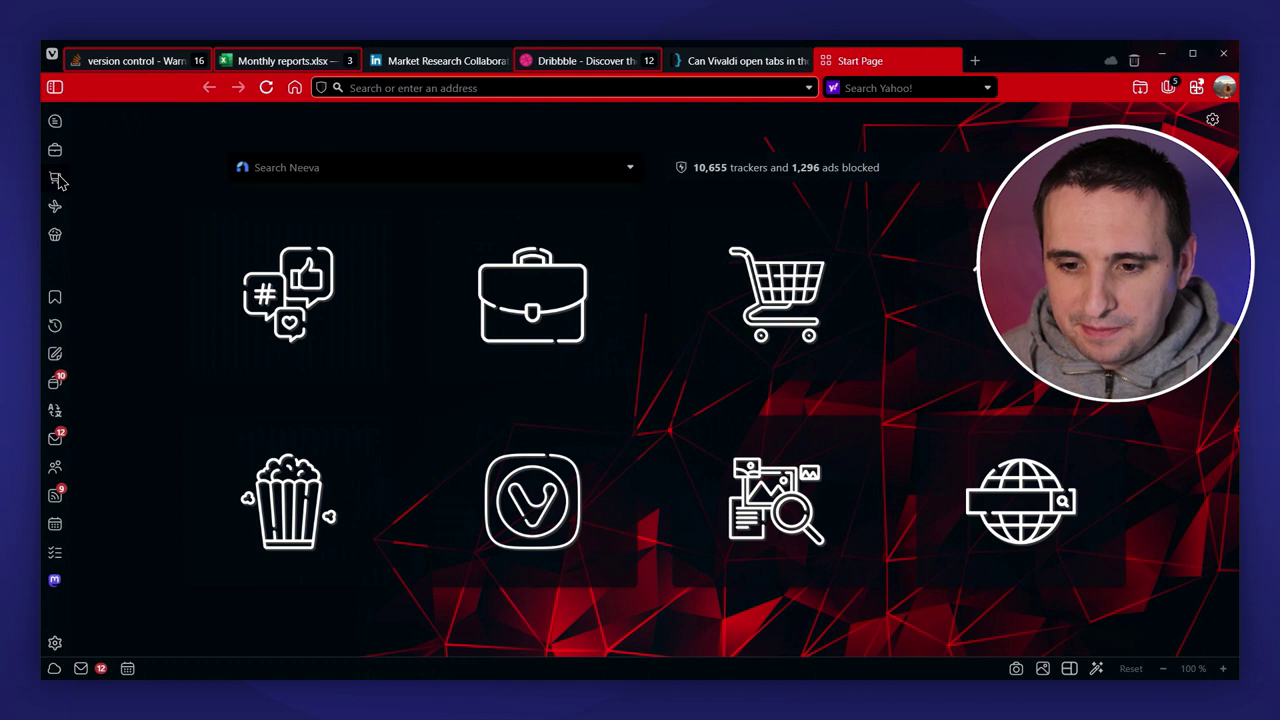
pyautogui.click(56, 178)
pyautogui.click(57, 206)
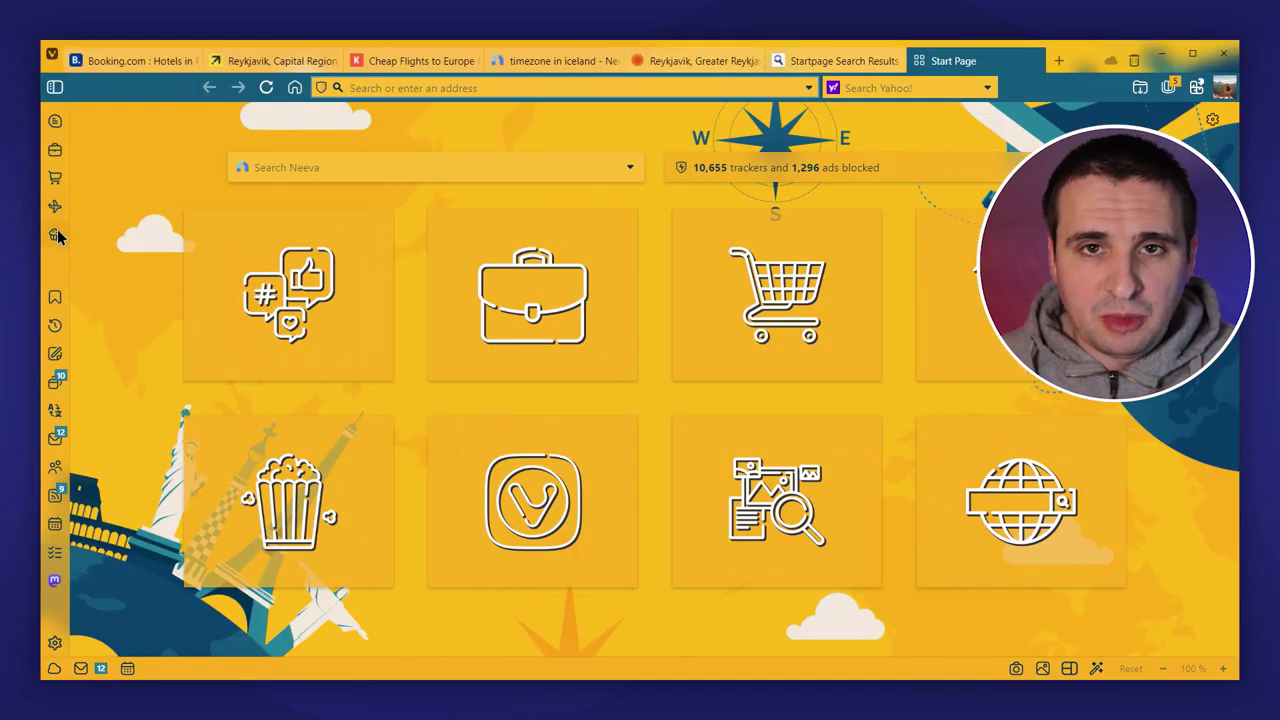
pyautogui.click(57, 232)
pyautogui.click(54, 208)
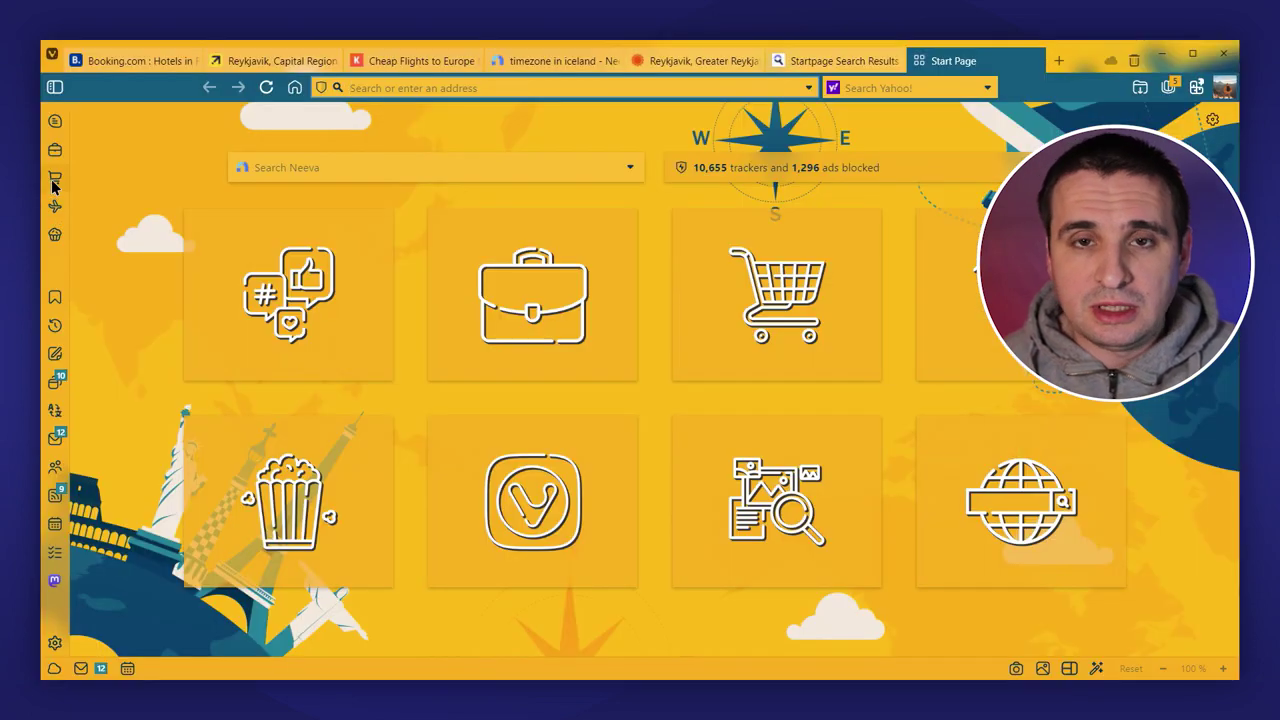
pyautogui.click(55, 178)
pyautogui.click(57, 149)
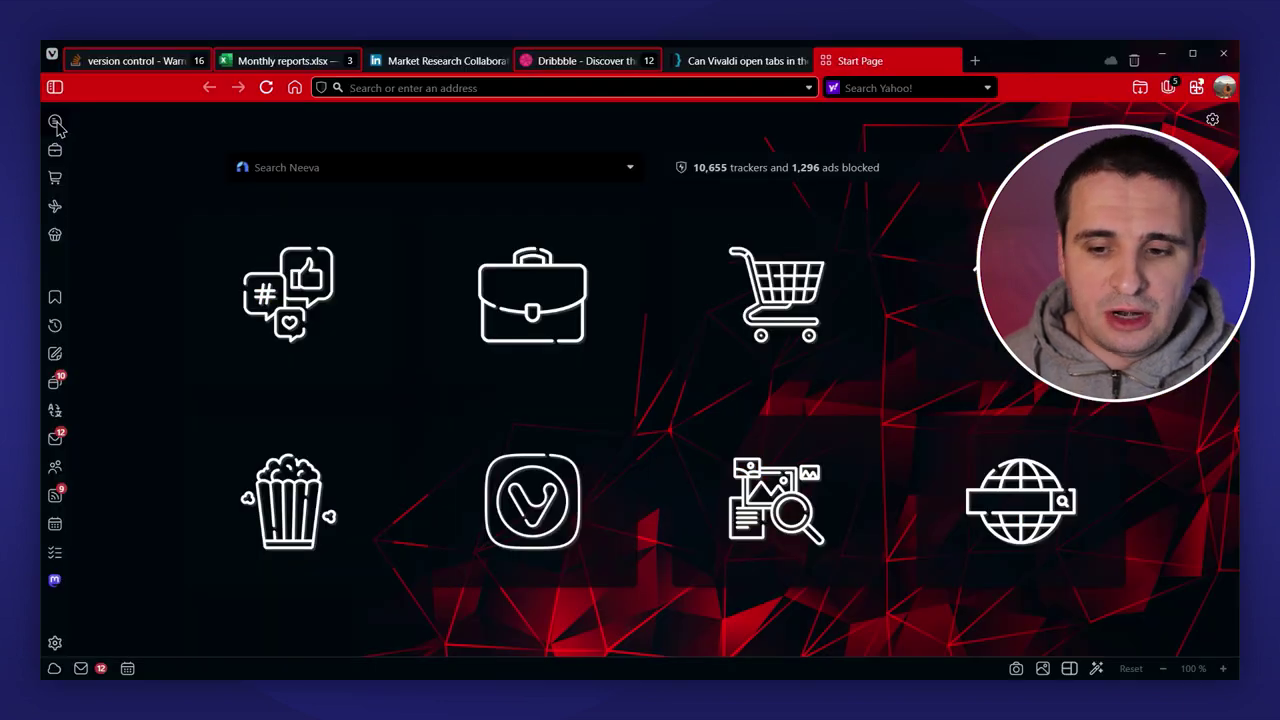
pyautogui.click(56, 122)
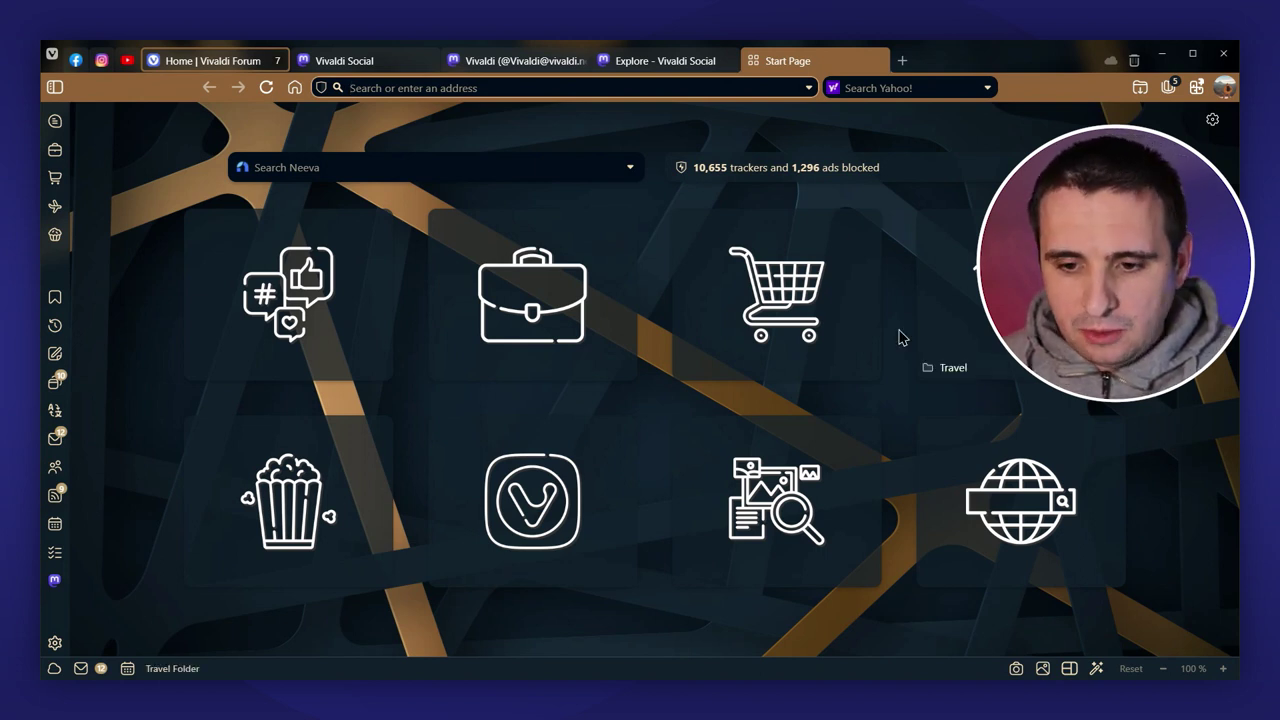
# Step: Open the Social Media theme in the theme editor and scroll to its icon settings
pyautogui.click(55, 643)
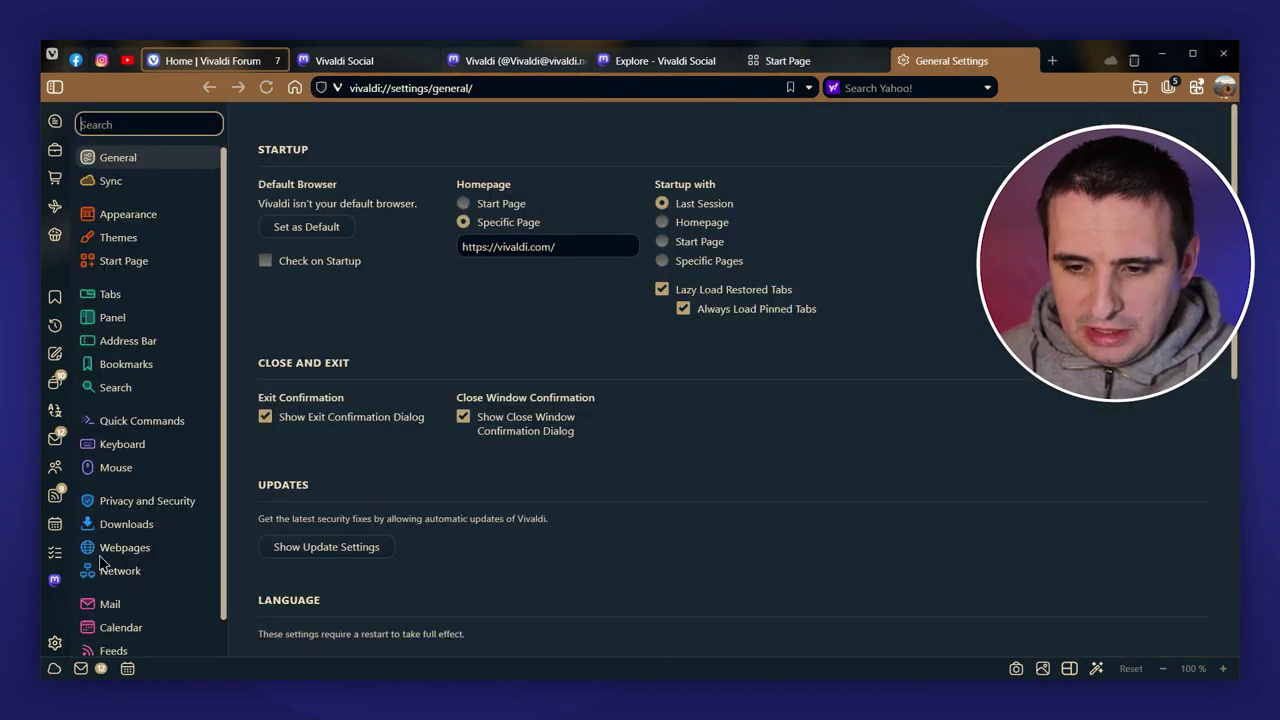
pyautogui.click(183, 247)
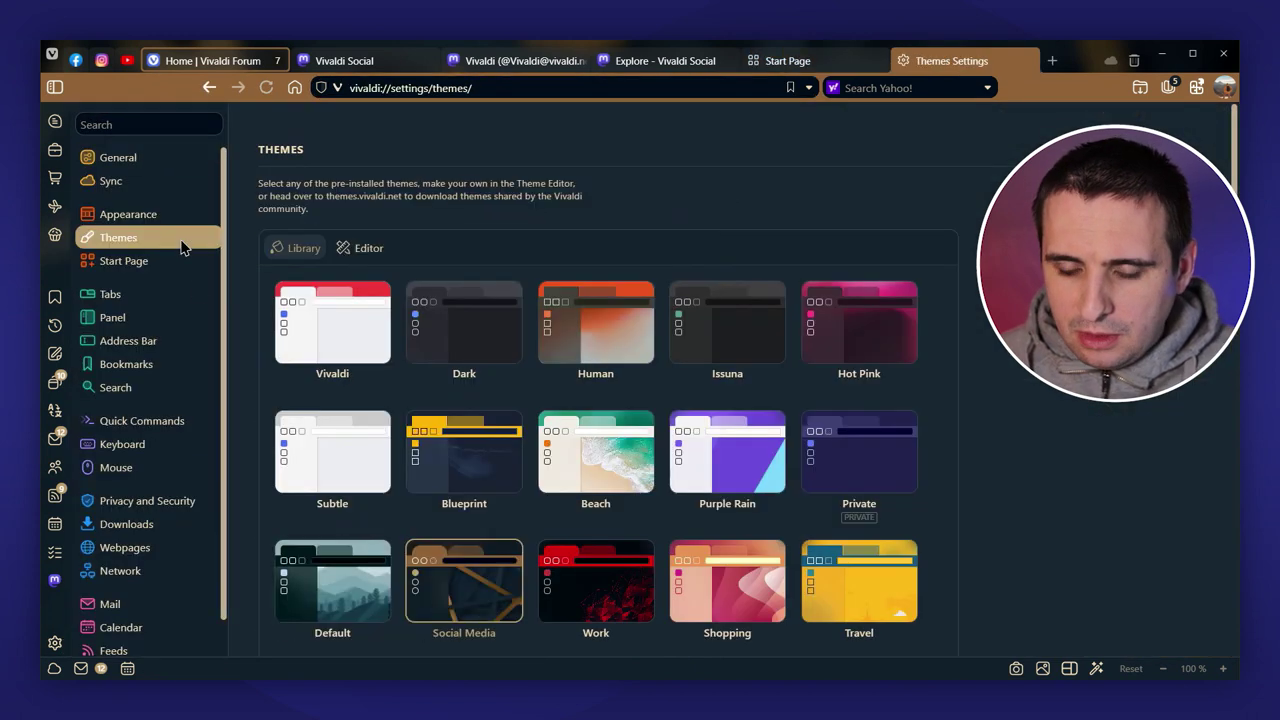
pyautogui.click(360, 248)
pyautogui.scroll(-2, 445, 305)
pyautogui.click(553, 203)
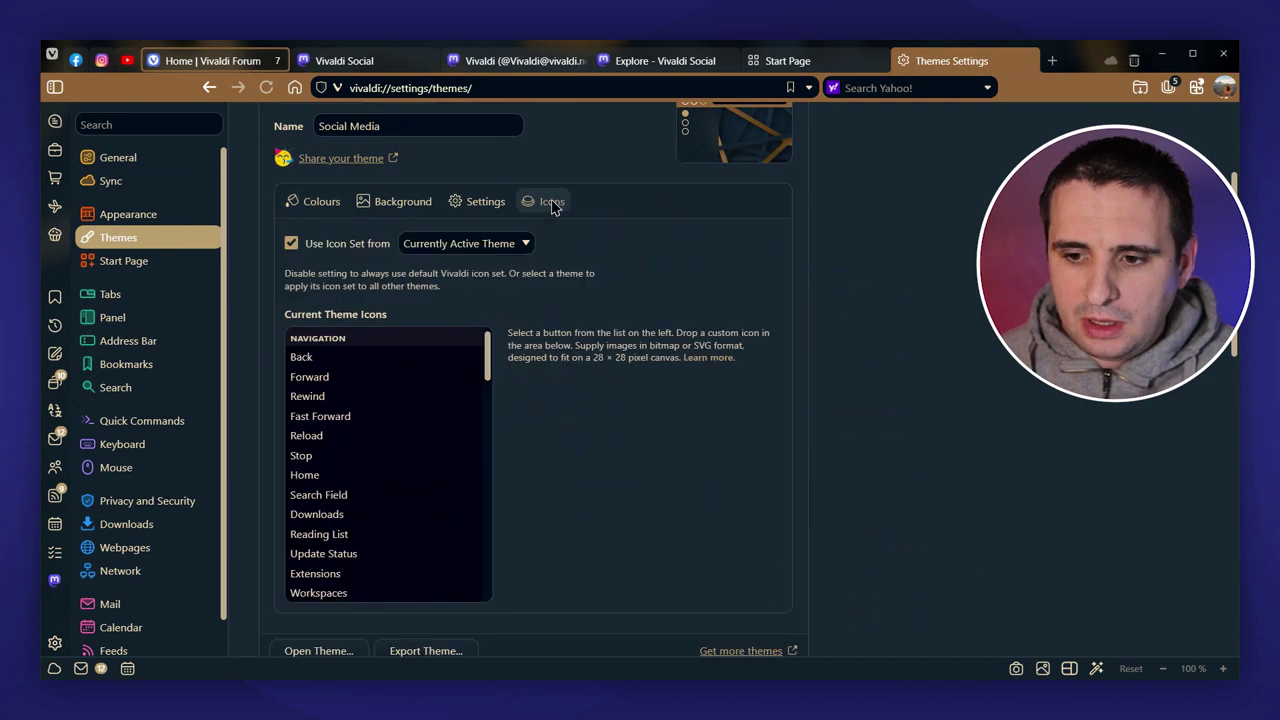
pyautogui.scroll(-5, 420, 417)
pyautogui.scroll(-2, 420, 417)
pyautogui.scroll(-3, 420, 417)
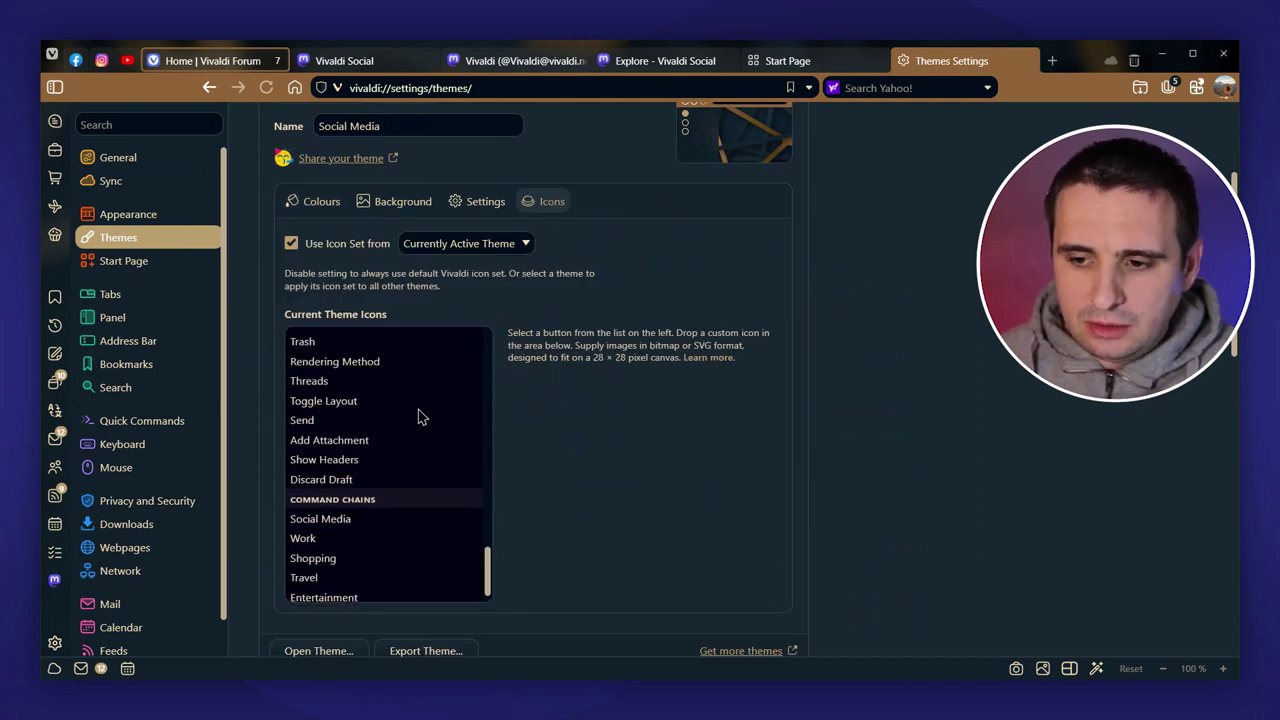
# Step: Replace the Social Media command chain icon with 1_social_media.svg
pyautogui.click(348, 514)
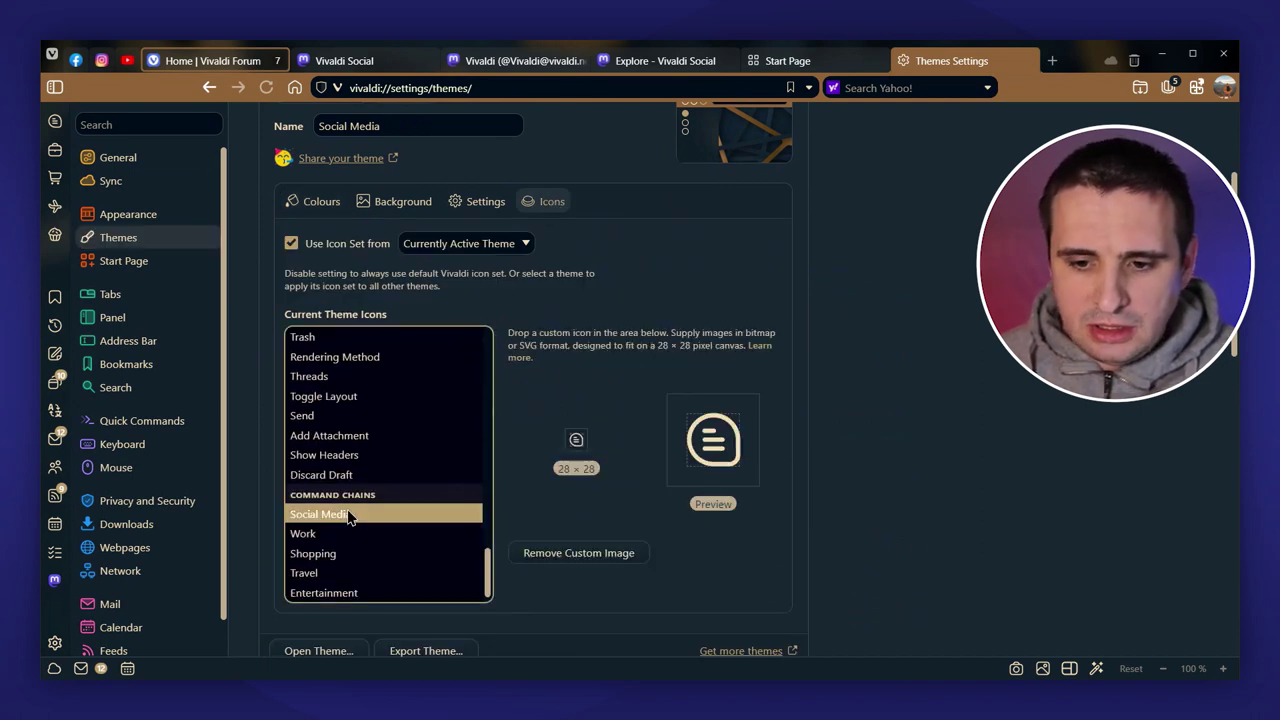
pyautogui.click(722, 448)
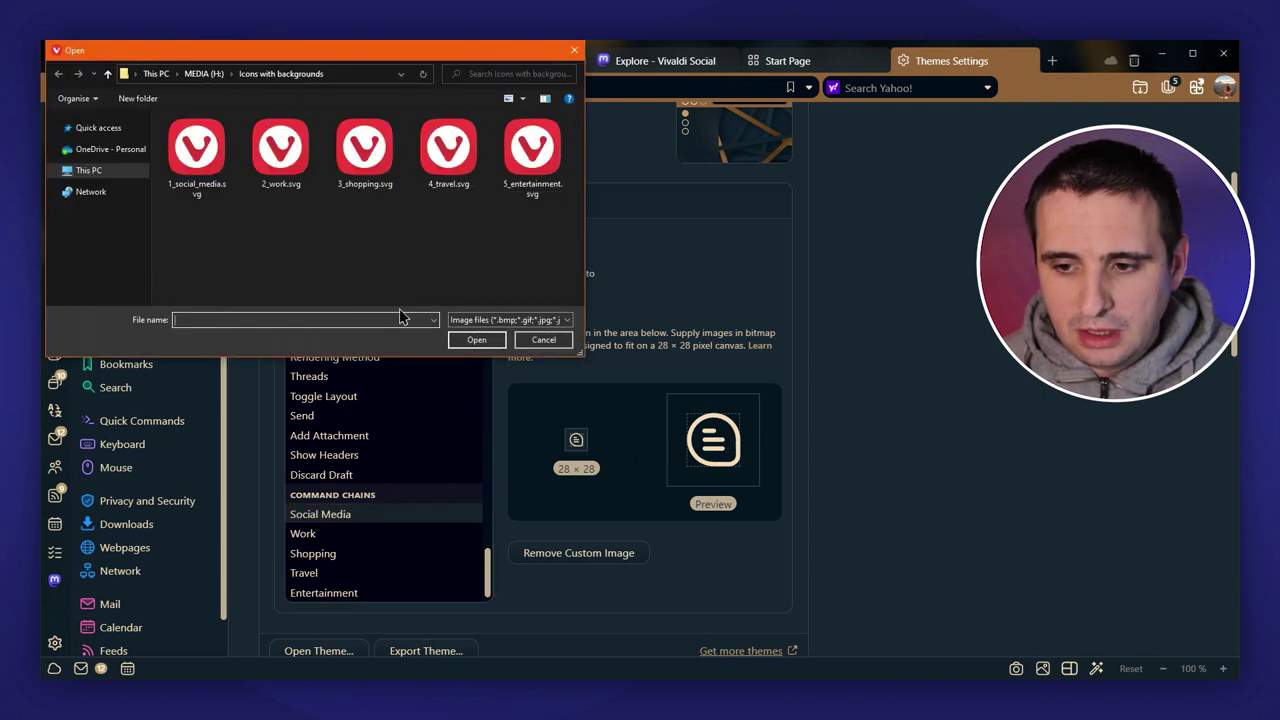
pyautogui.doubleClick(215, 157)
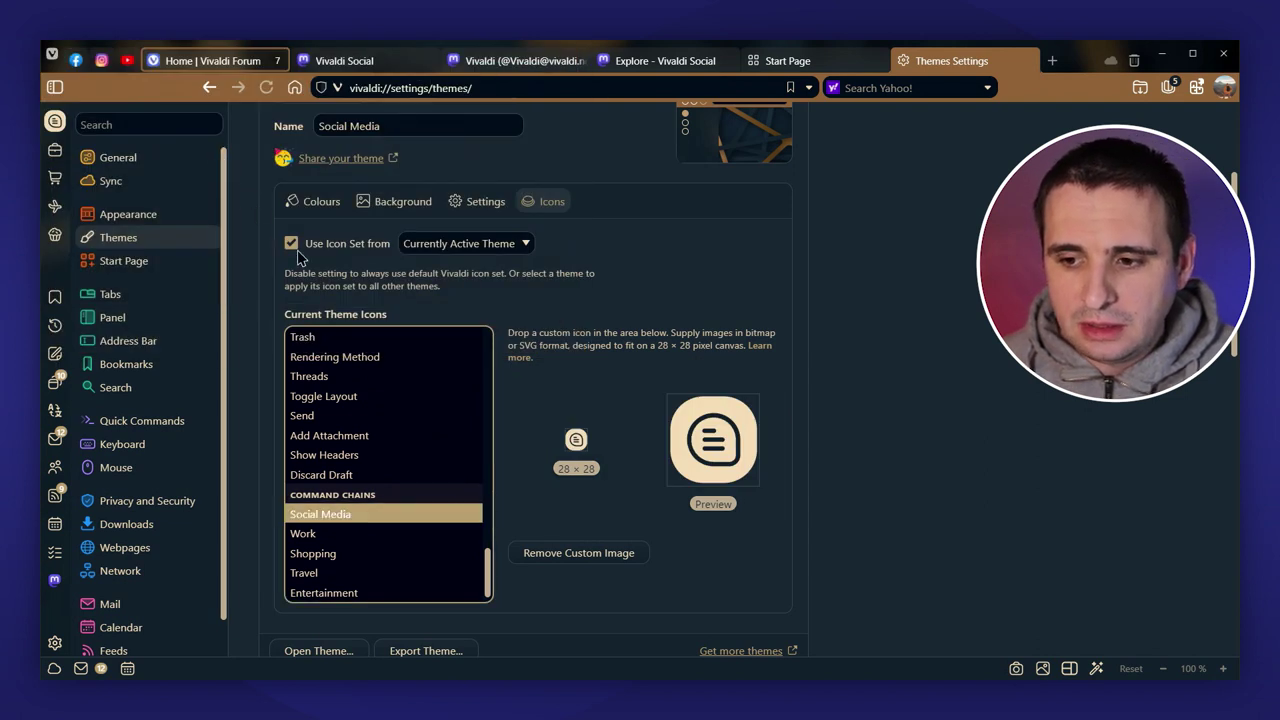
pyautogui.scroll(2, 645, 320)
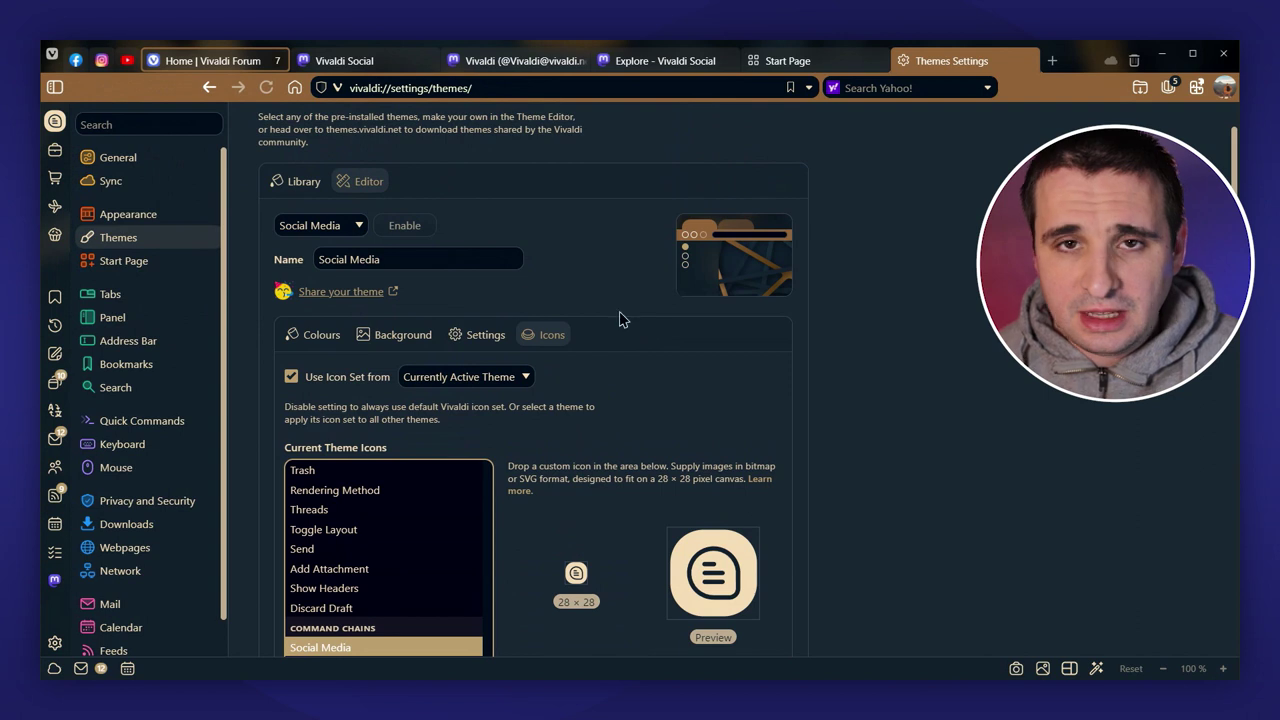
pyautogui.click(356, 242)
# Step: Enable the Work theme and replace its command chain icon with the work SVG image
pyautogui.click(300, 421)
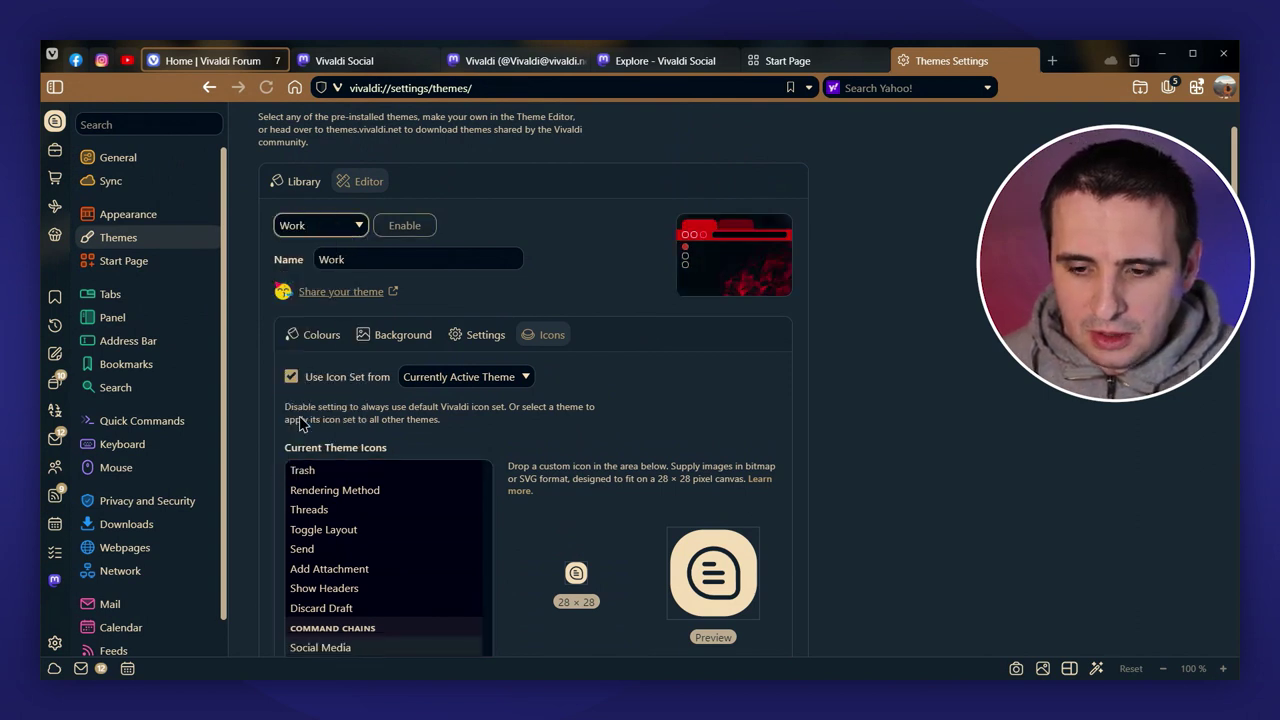
pyautogui.click(405, 227)
pyautogui.scroll(-1, 395, 470)
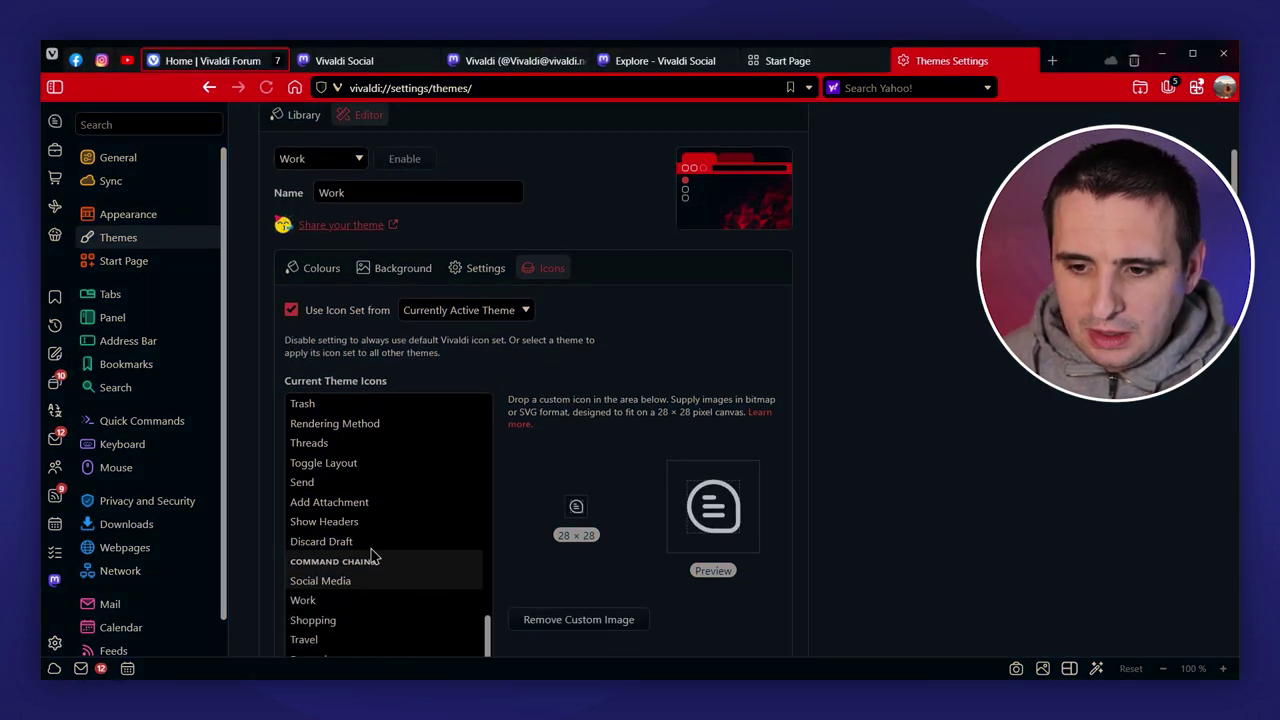
pyautogui.click(470, 588)
pyautogui.click(570, 450)
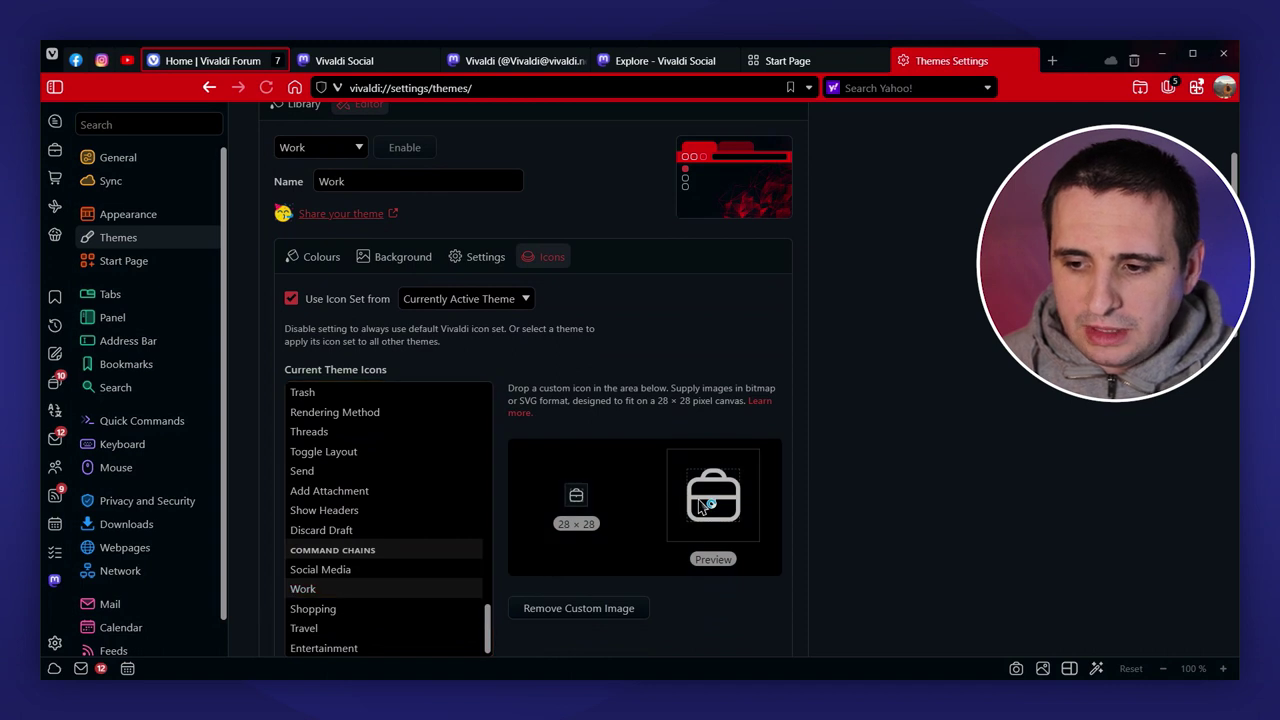
pyautogui.doubleClick(285, 152)
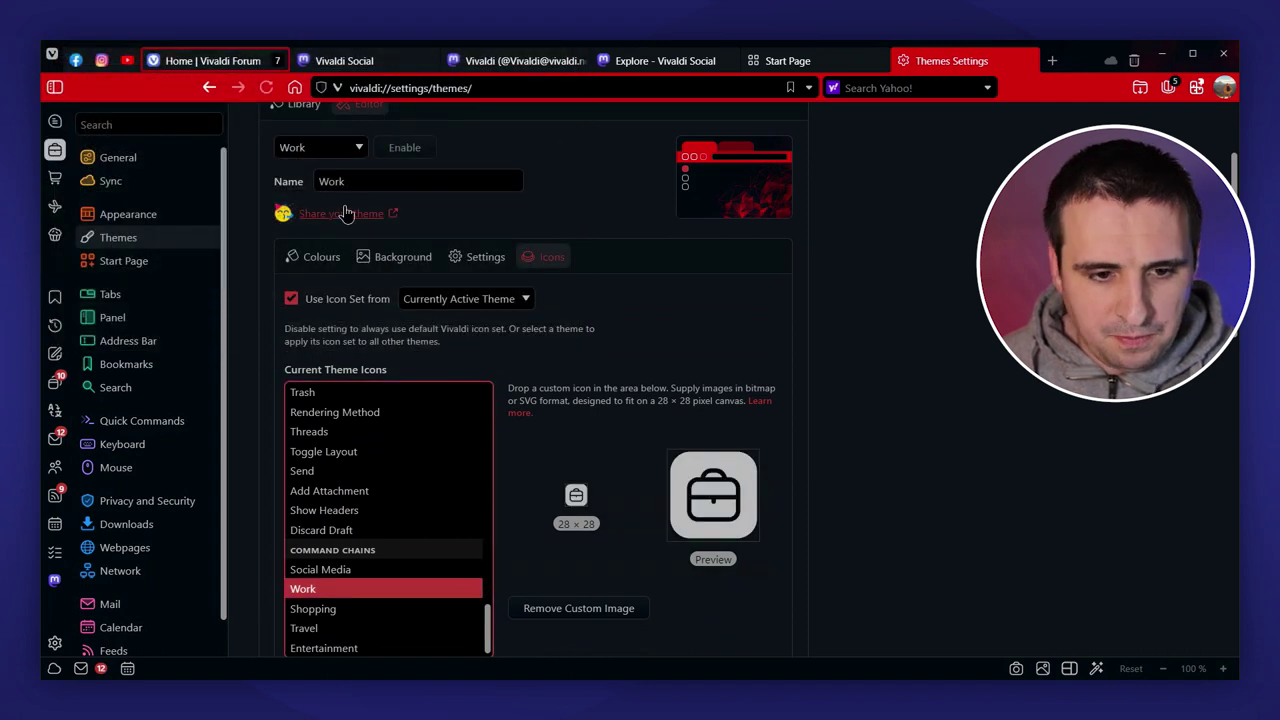
# Step: Enable the Shopping theme and replace its command chain icon with the shopping SVG image
pyautogui.click(356, 150)
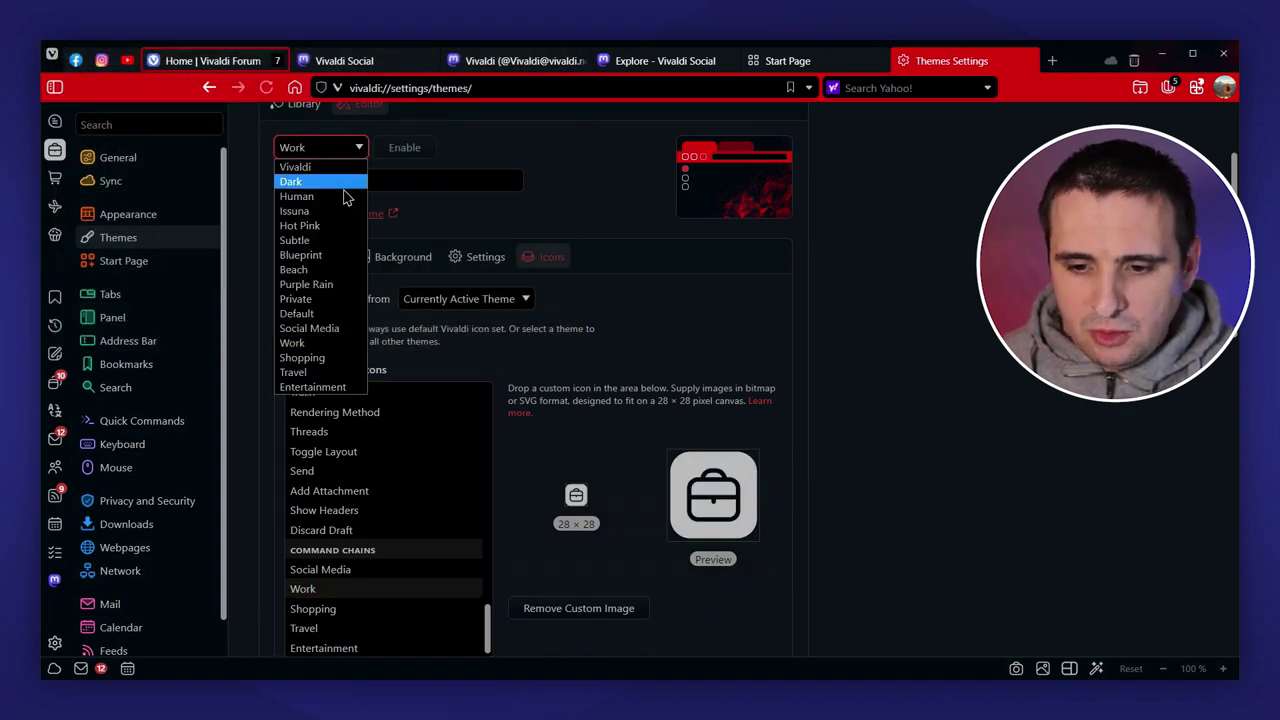
pyautogui.click(320, 358)
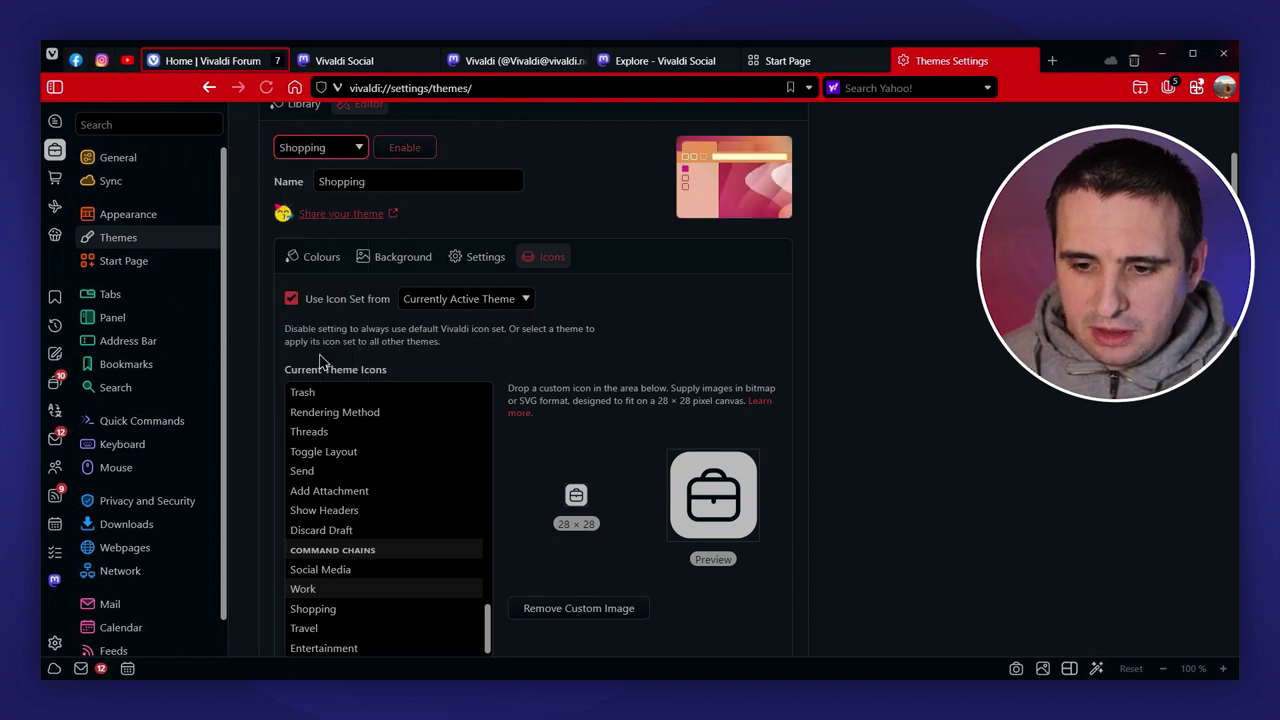
pyautogui.click(404, 147)
pyautogui.click(320, 608)
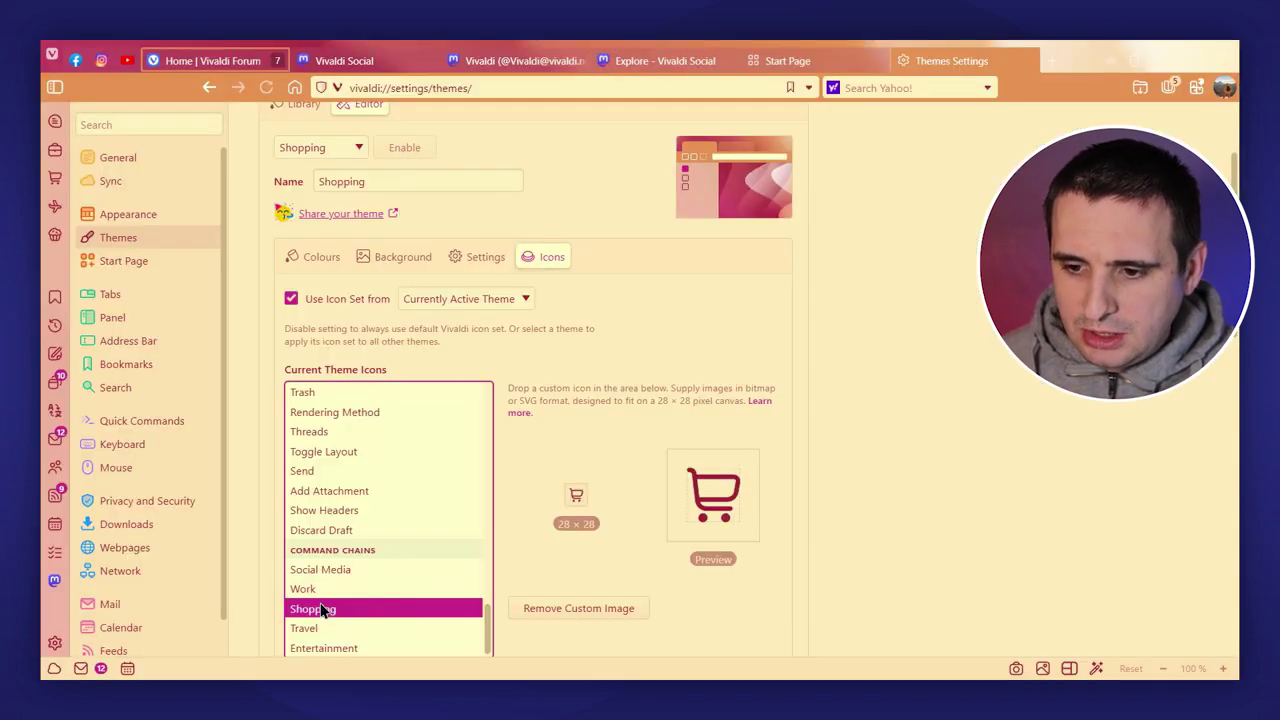
pyautogui.click(716, 500)
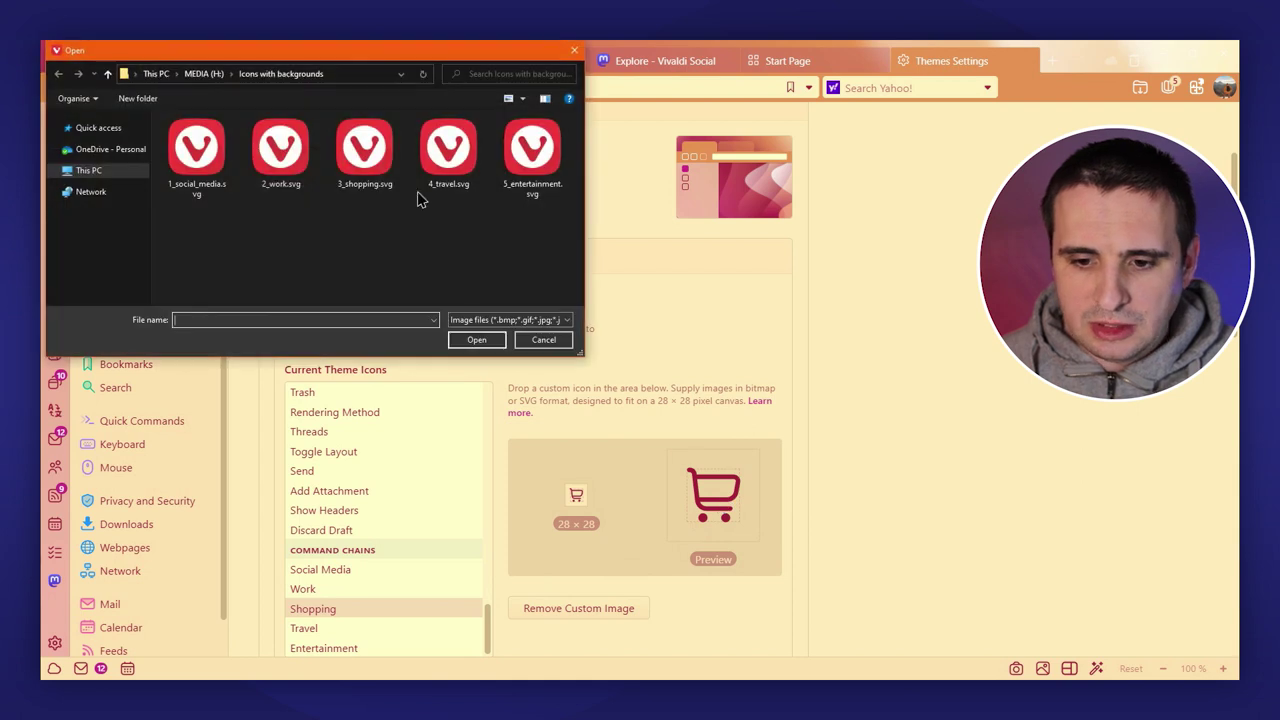
pyautogui.doubleClick(368, 152)
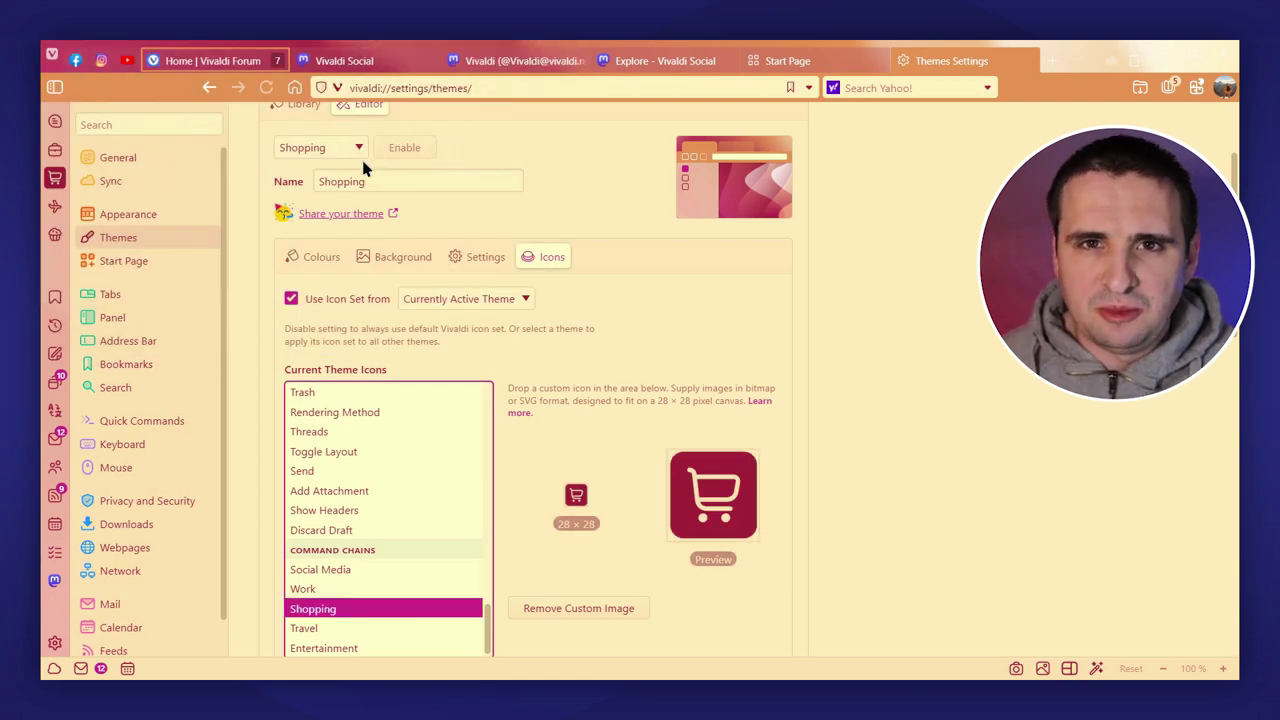
# Step: Enable the Travel and Entertainment themes and start replacing Entertainment's icon image
pyautogui.click(347, 144)
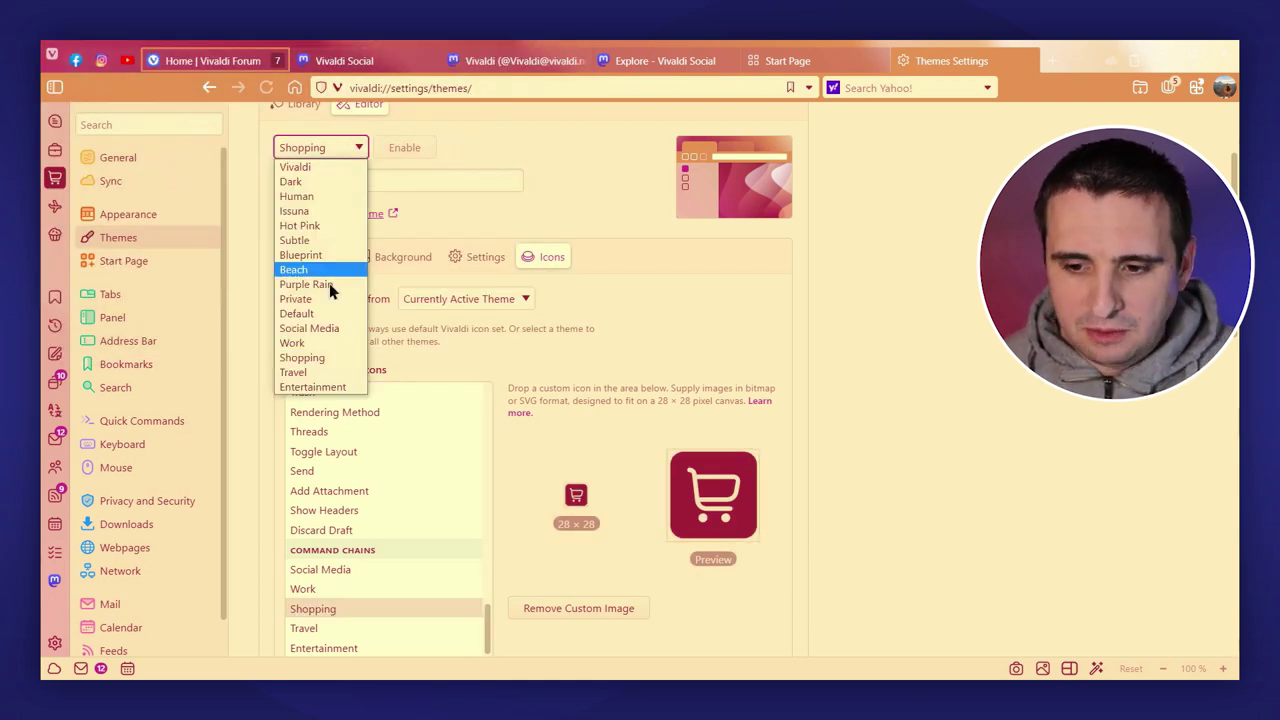
pyautogui.click(310, 369)
pyautogui.click(404, 147)
pyautogui.click(320, 147)
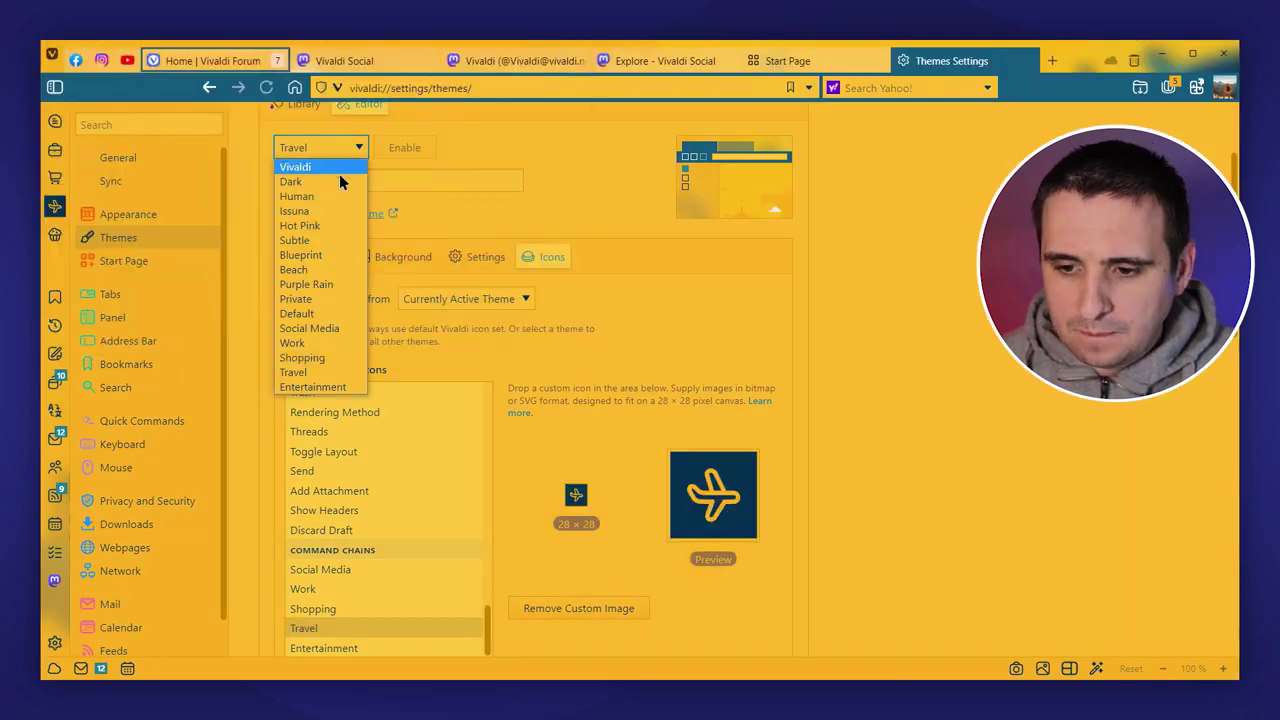
pyautogui.click(314, 386)
pyautogui.click(404, 147)
pyautogui.click(660, 484)
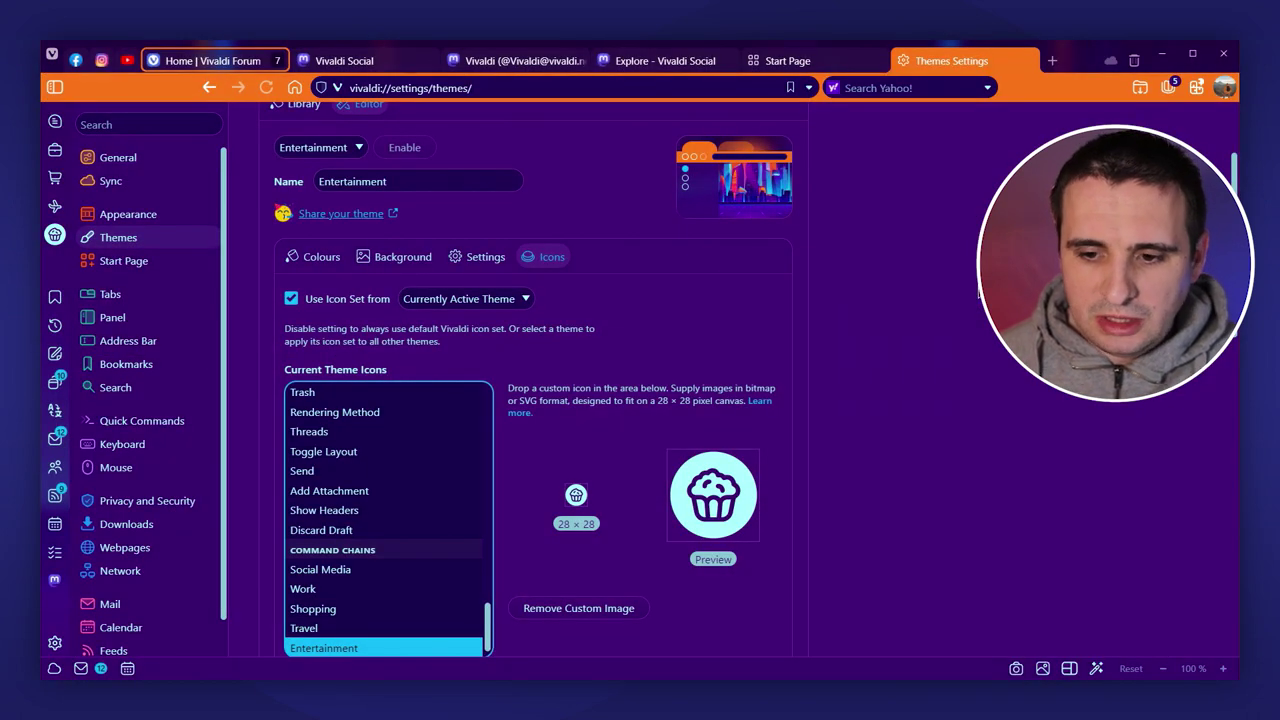
# Step: Close theme settings and cycle through Shopping, Travel, Social Media, Work and Entertainment workspaces, ending on Work
pyautogui.click(1028, 60)
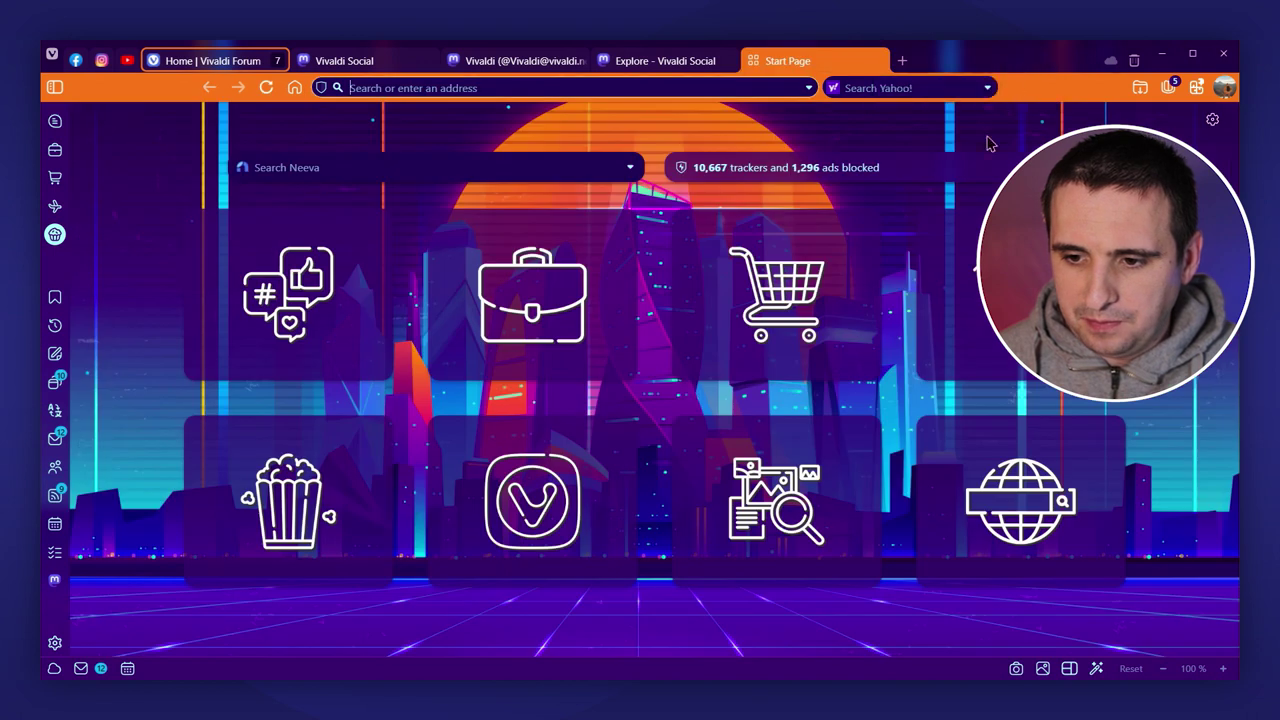
pyautogui.click(56, 179)
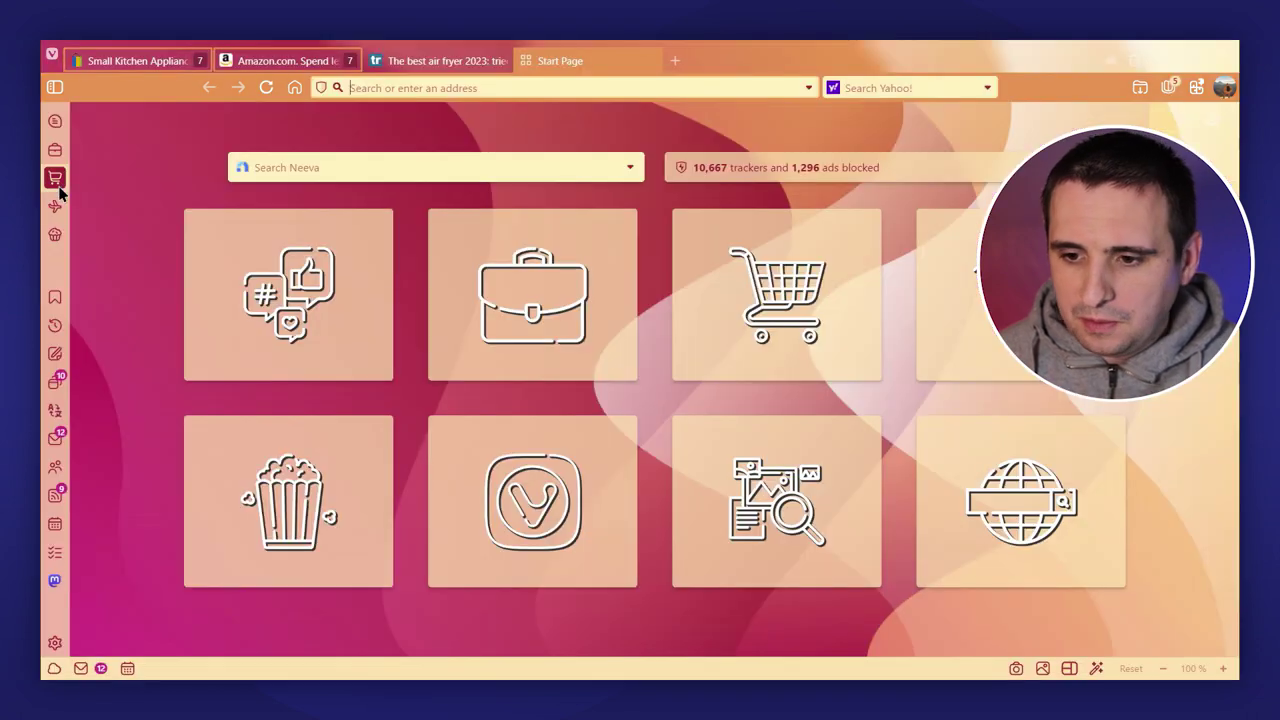
pyautogui.click(56, 206)
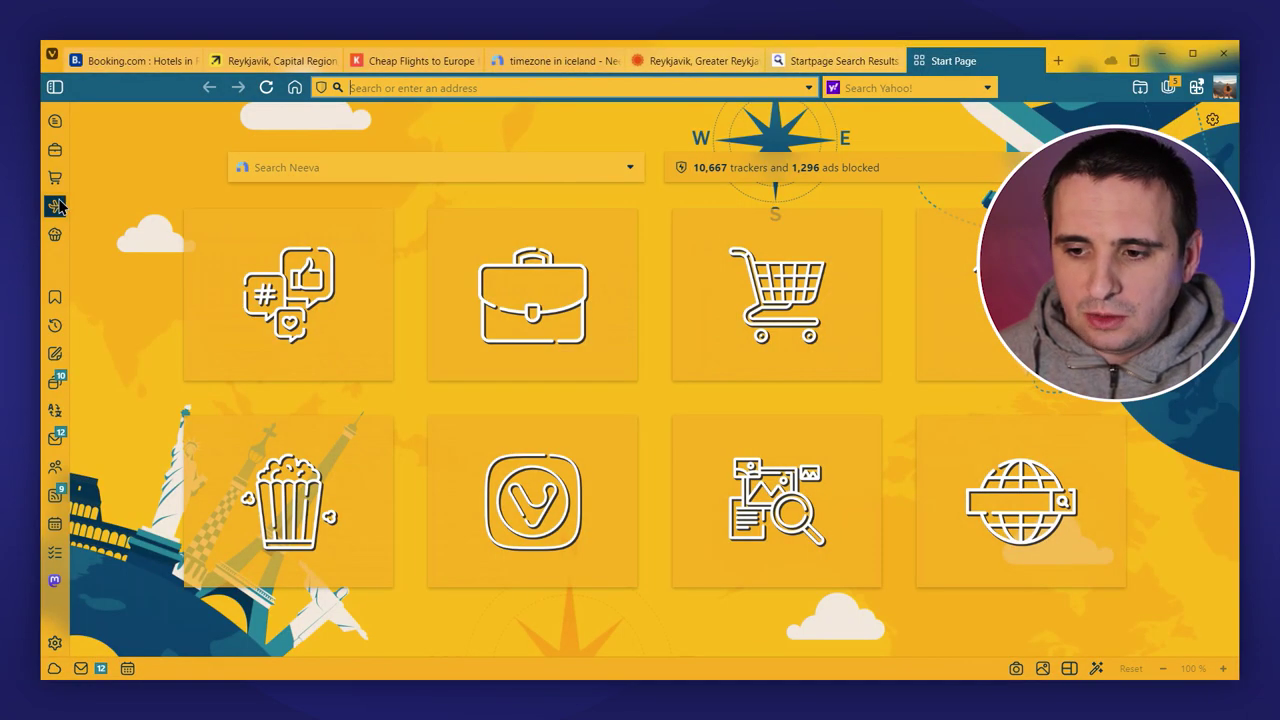
pyautogui.click(56, 118)
pyautogui.click(55, 149)
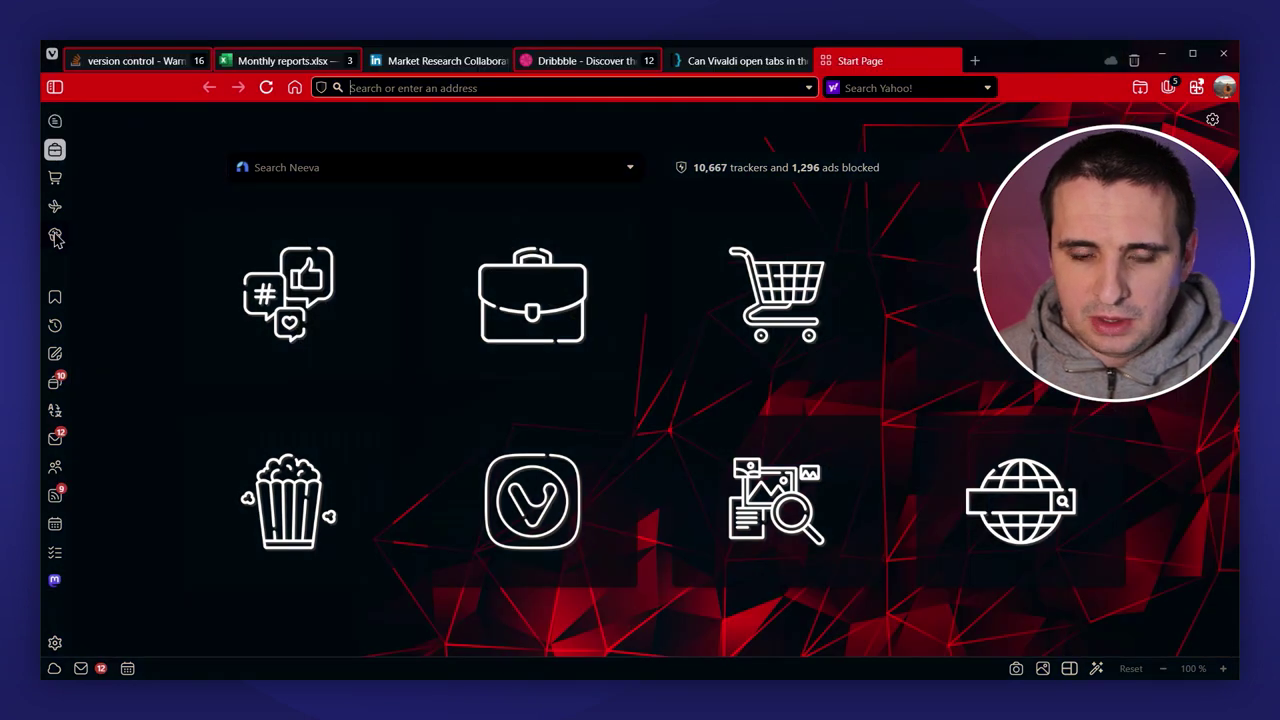
pyautogui.click(55, 236)
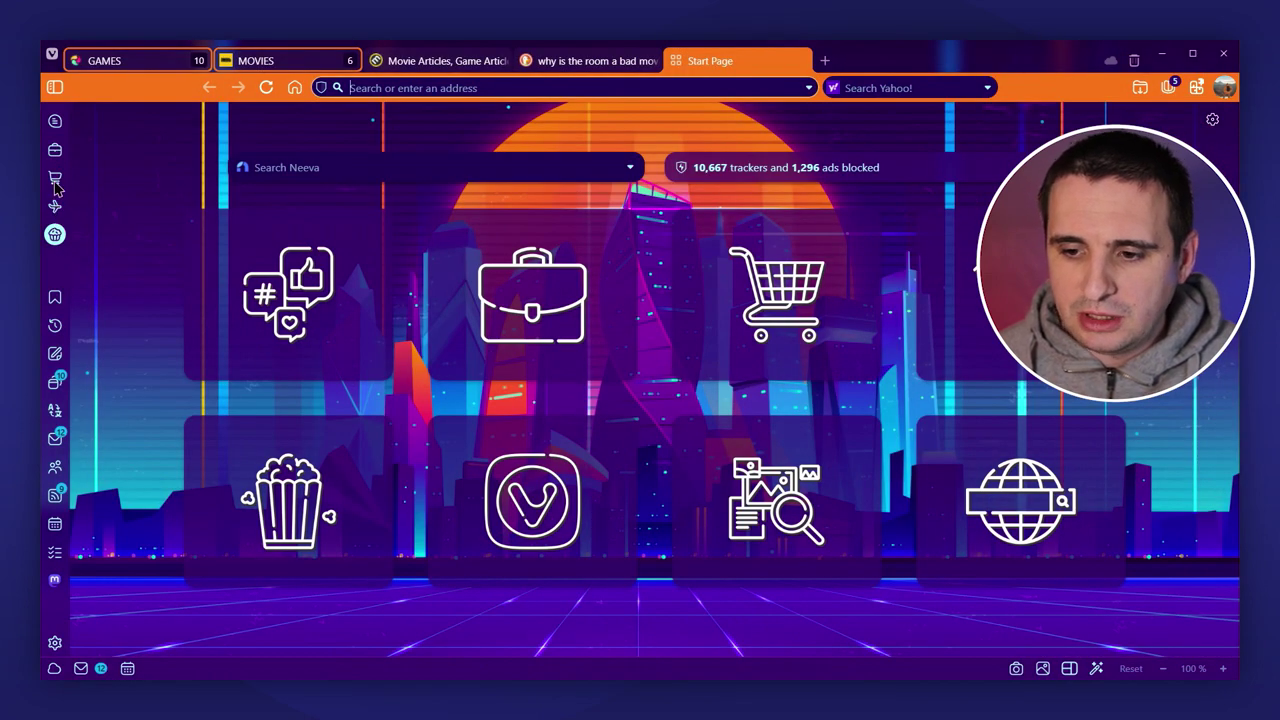
pyautogui.click(55, 207)
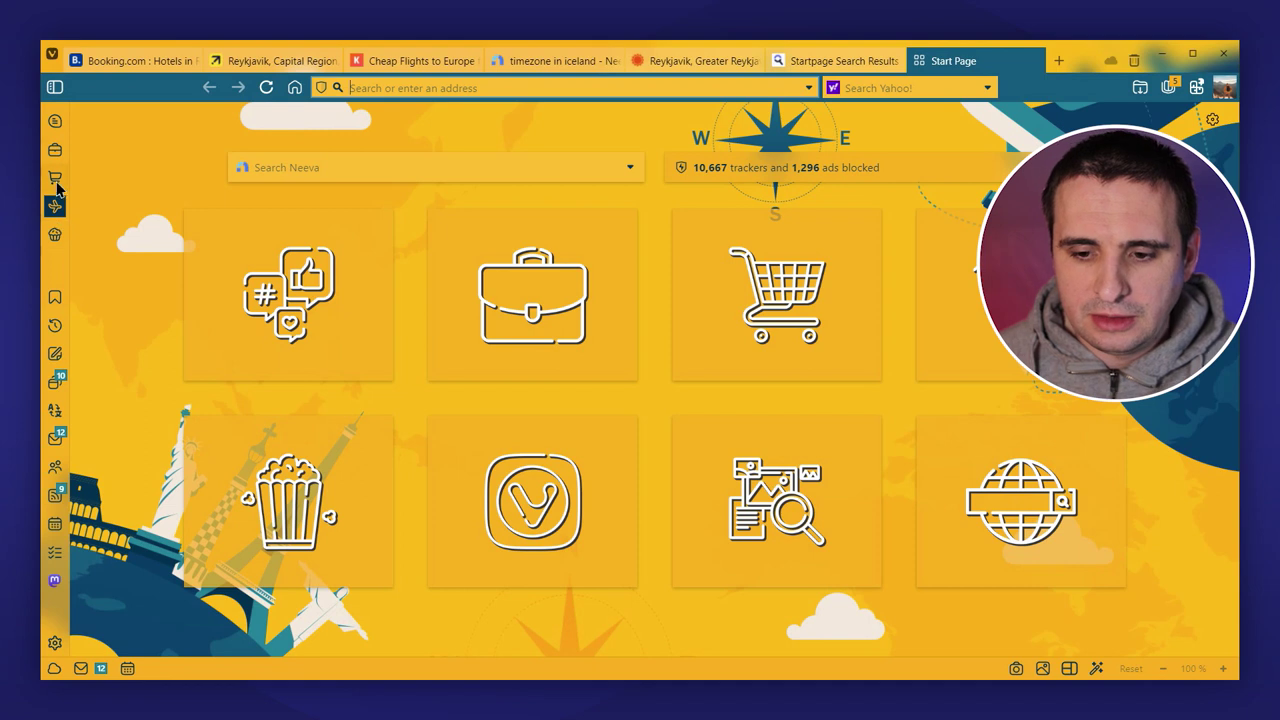
pyautogui.click(56, 149)
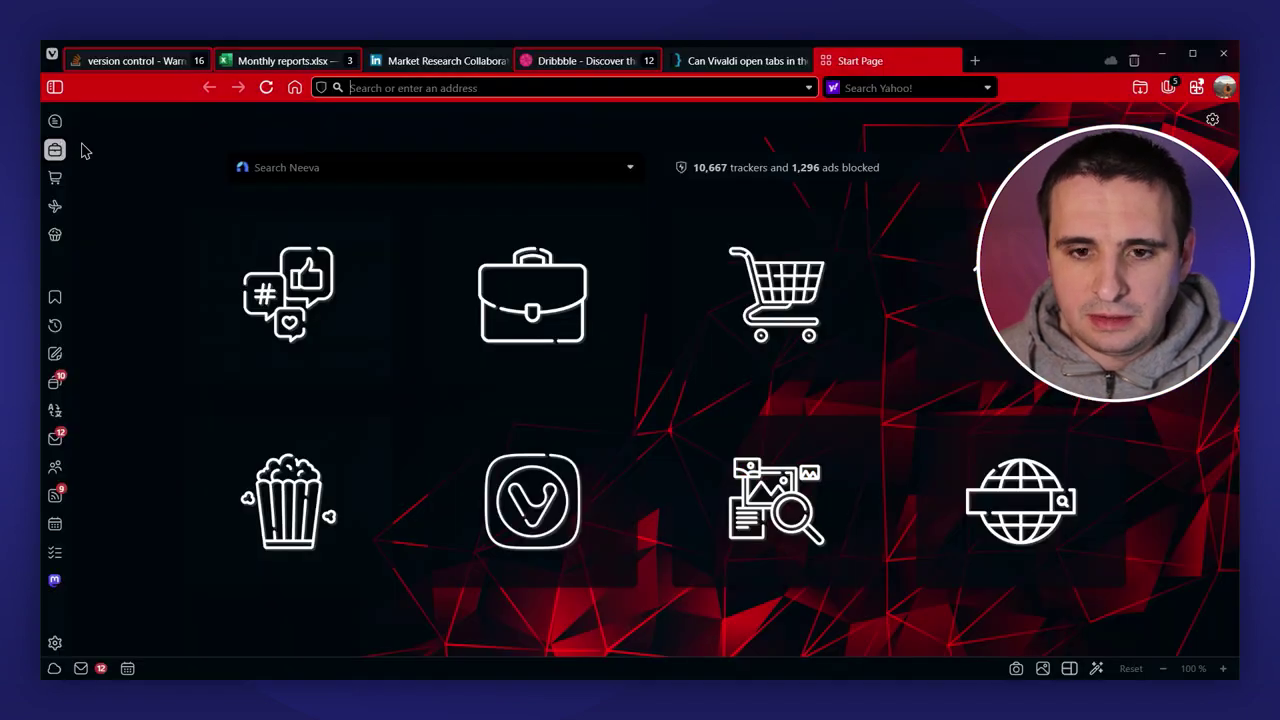